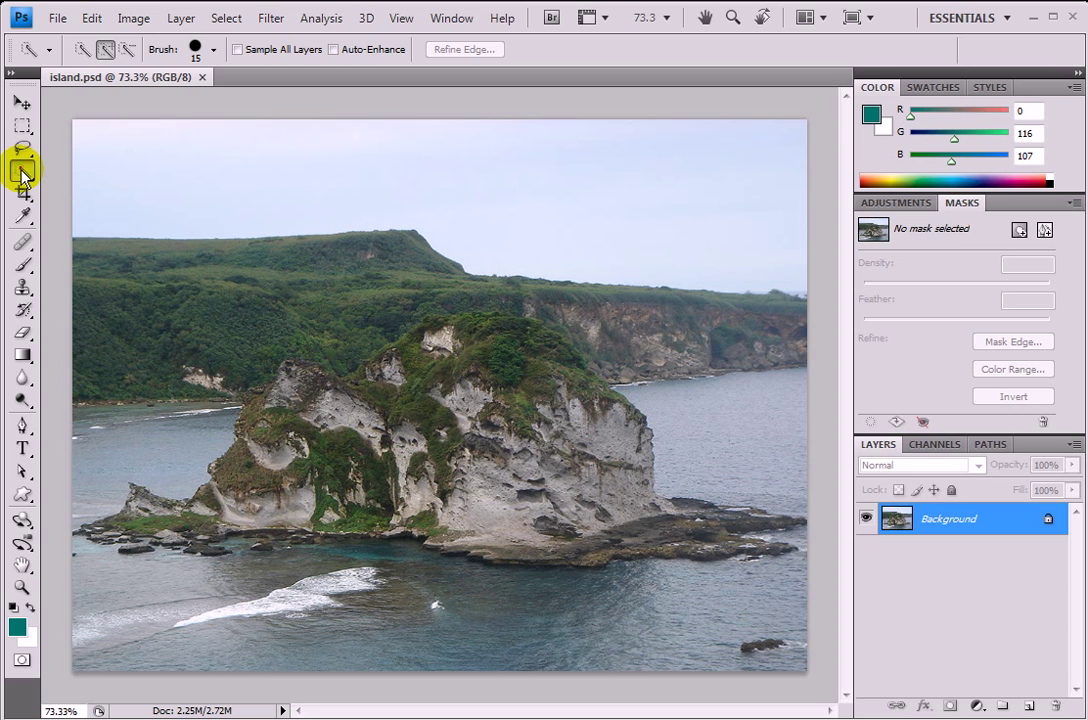
Use the Quick Selection Tool to select a patch of the green hillside behind the rock
{"action": "left_click", "coordinate": [22, 174]}
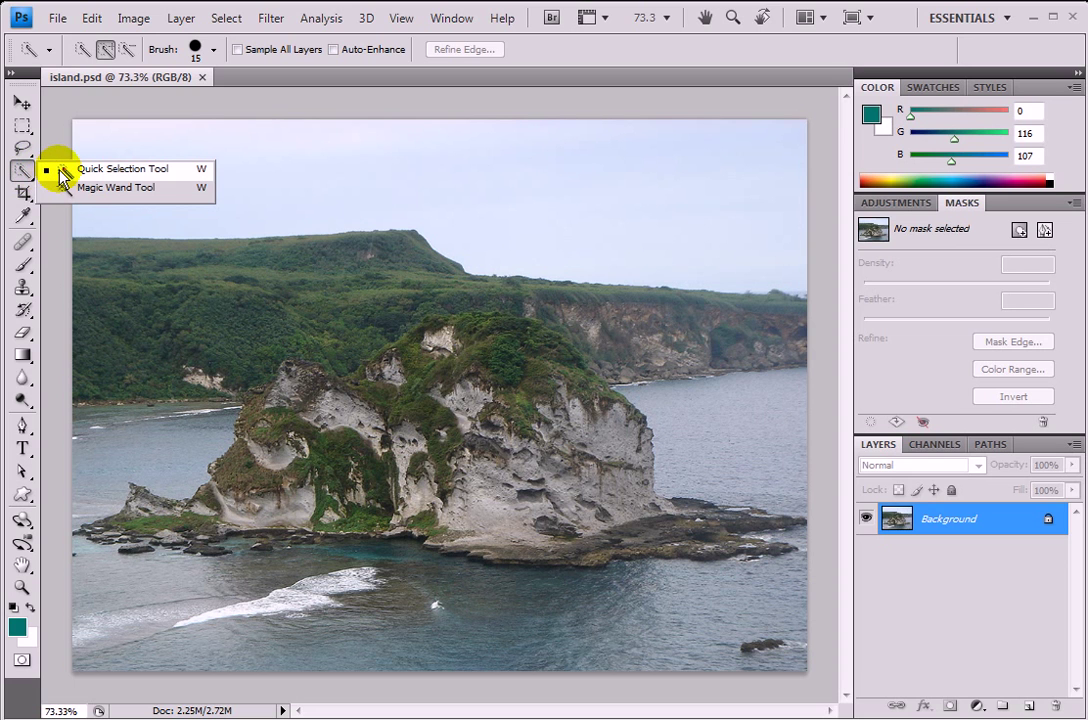
{"action": "left_click", "coordinate": [60, 172]}
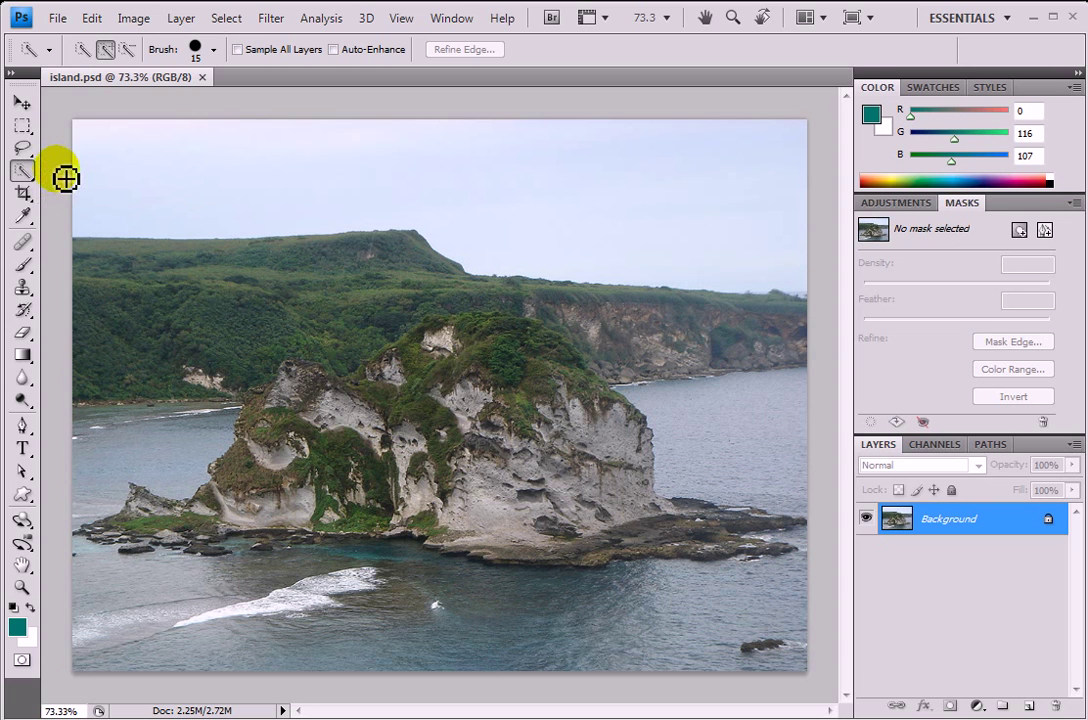
{"action": "left_click_drag", "start_coordinate": [240, 270], "coordinate": [318, 311]}
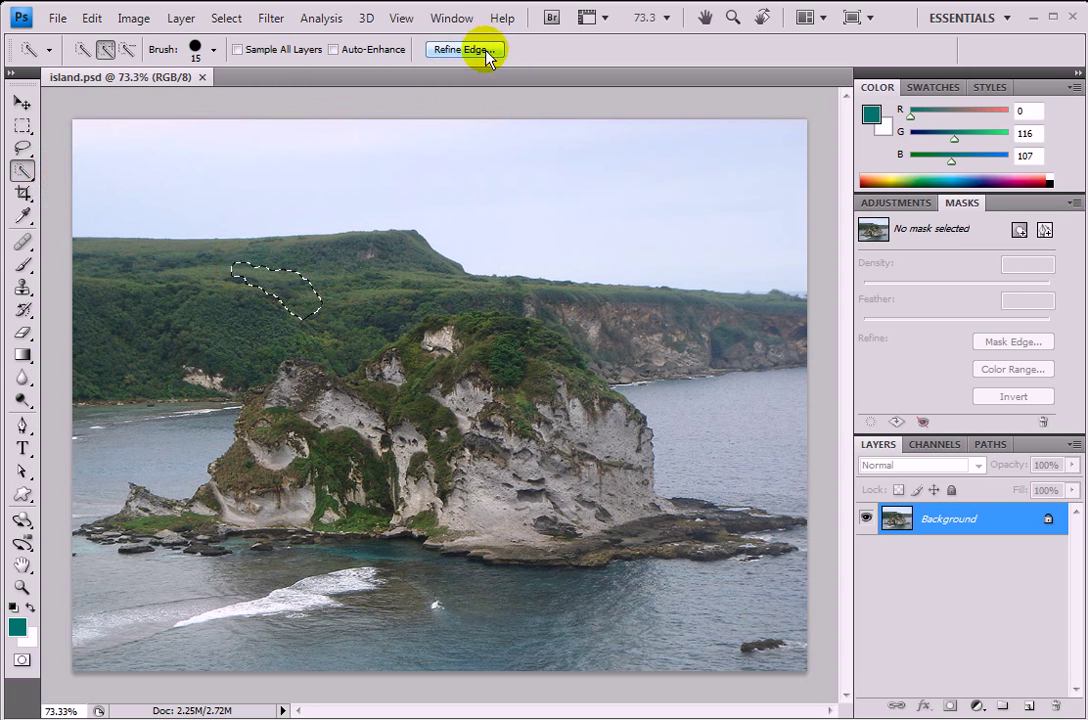
{"action": "left_click", "coordinate": [488, 50]}
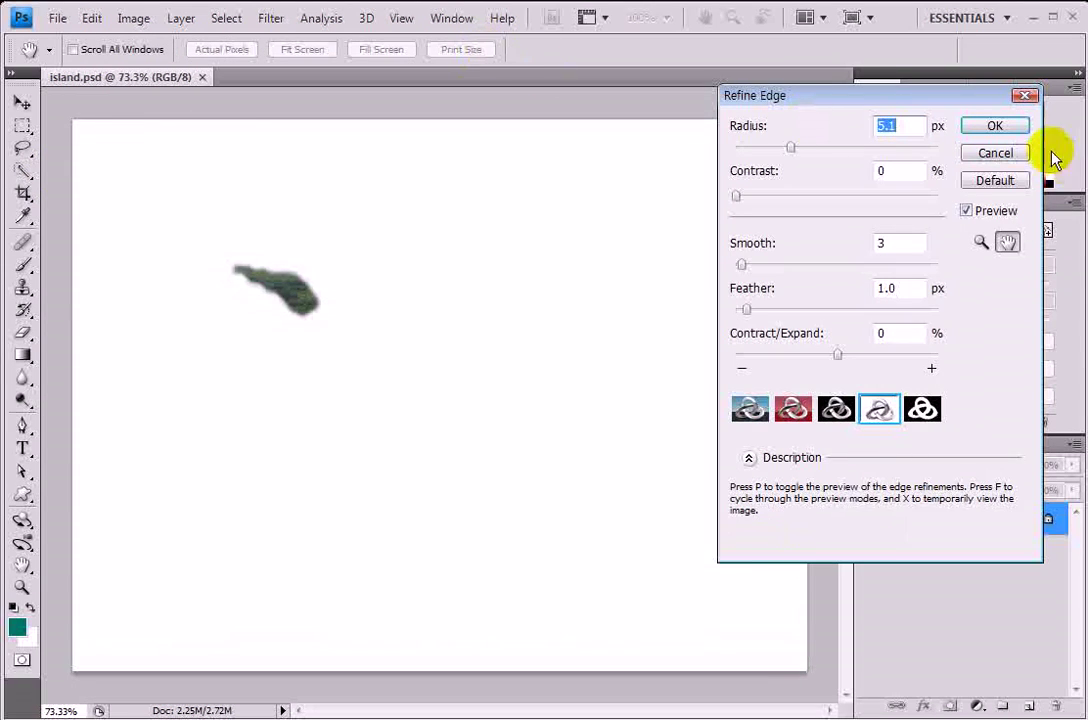
{"action": "left_click", "coordinate": [995, 153]}
{"action": "left_click", "coordinate": [228, 19]}
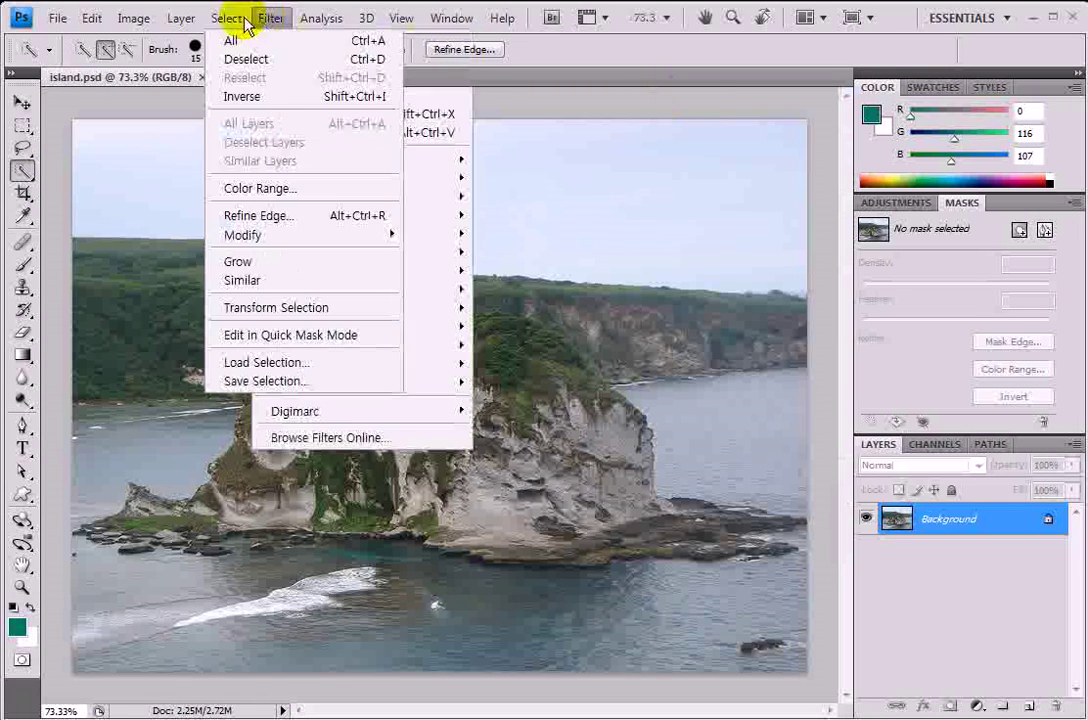
{"action": "left_click", "coordinate": [258, 217]}
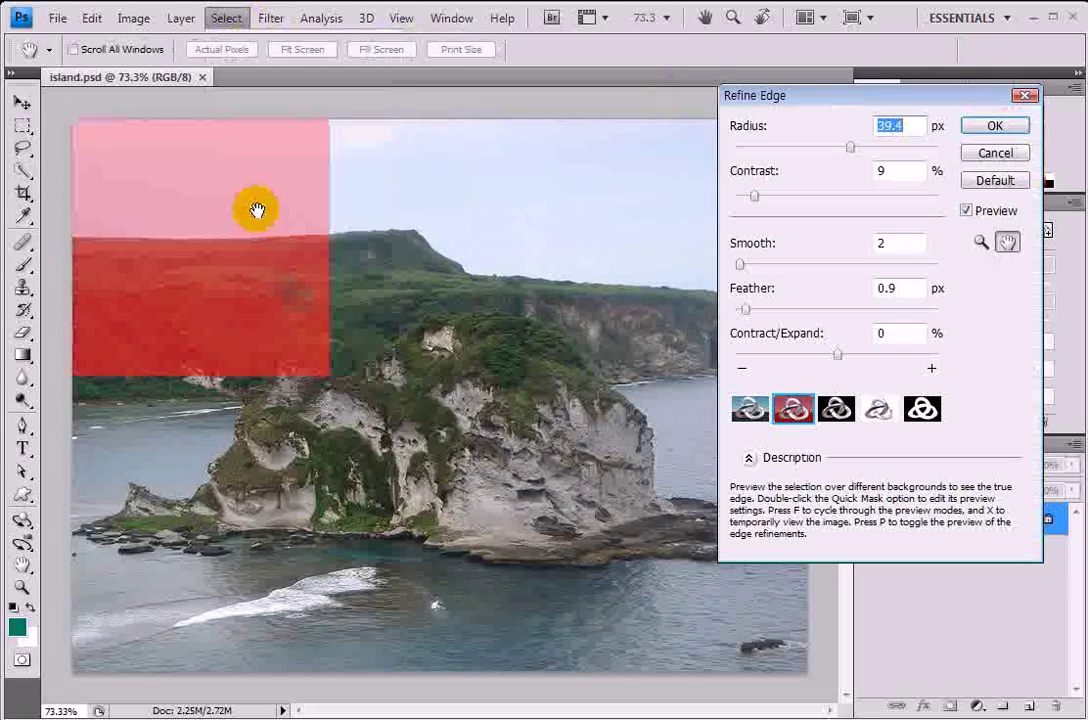
{"action": "left_click", "coordinate": [979, 155]}
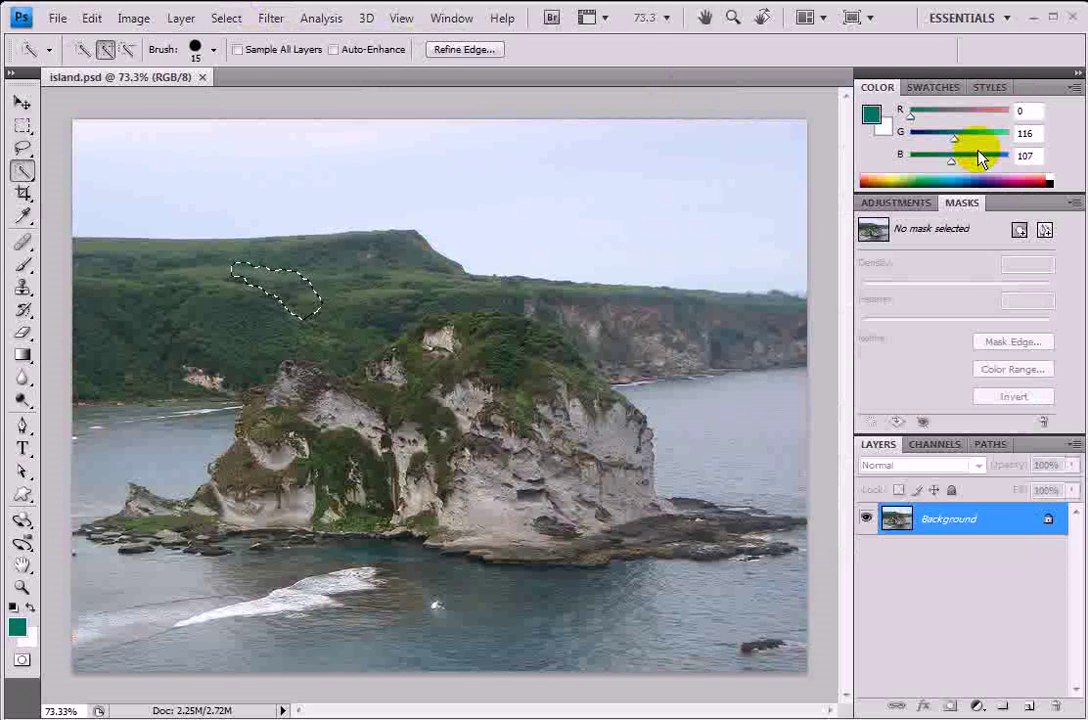
Turn the hillside selection into a layer mask on Layer 0, cancelling Mask Edge refinement
{"action": "left_click", "coordinate": [1020, 231]}
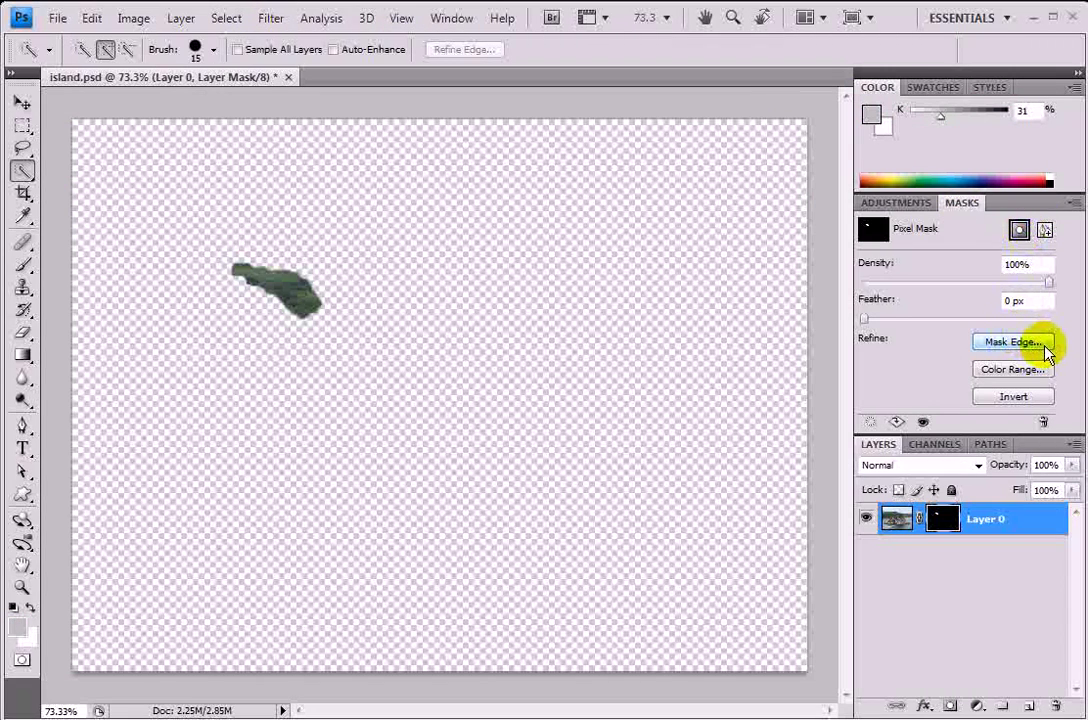
{"action": "left_click", "coordinate": [1012, 342]}
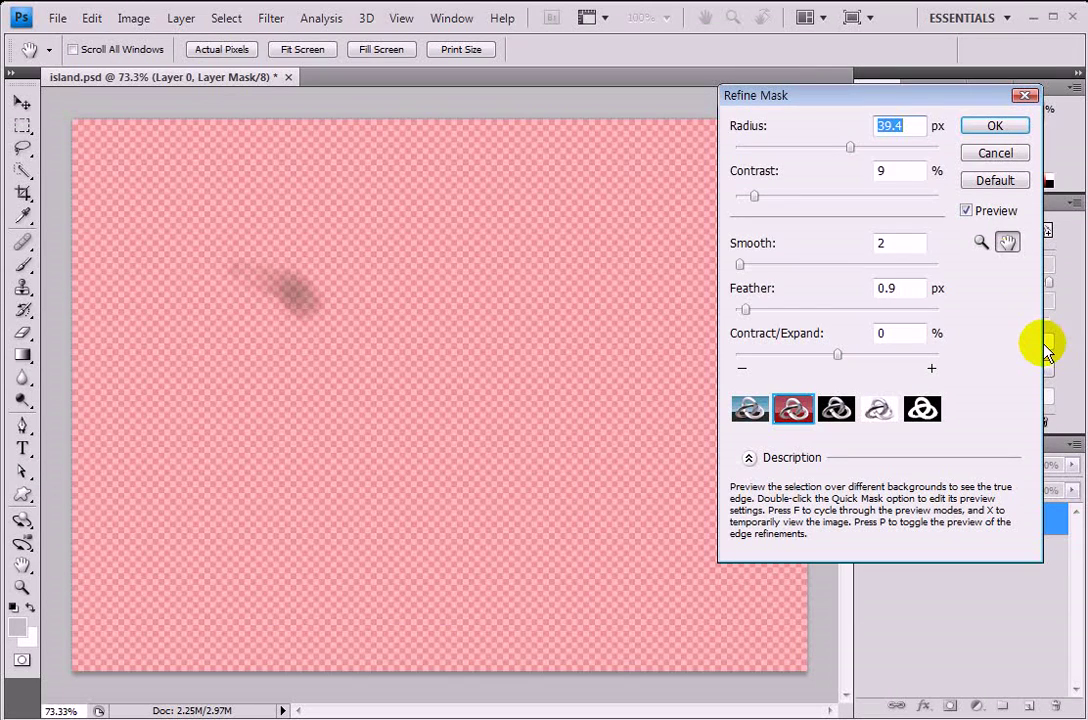
{"action": "left_click", "coordinate": [988, 154]}
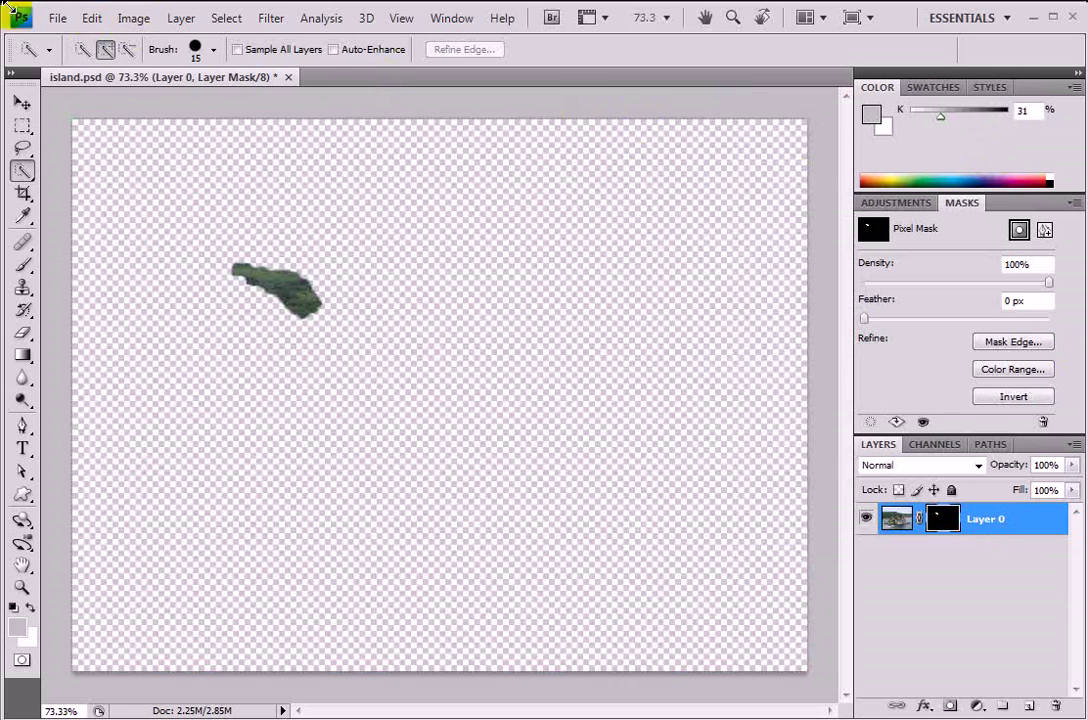
Use File > Revert to restore the saved island photo
{"action": "left_click", "coordinate": [62, 19]}
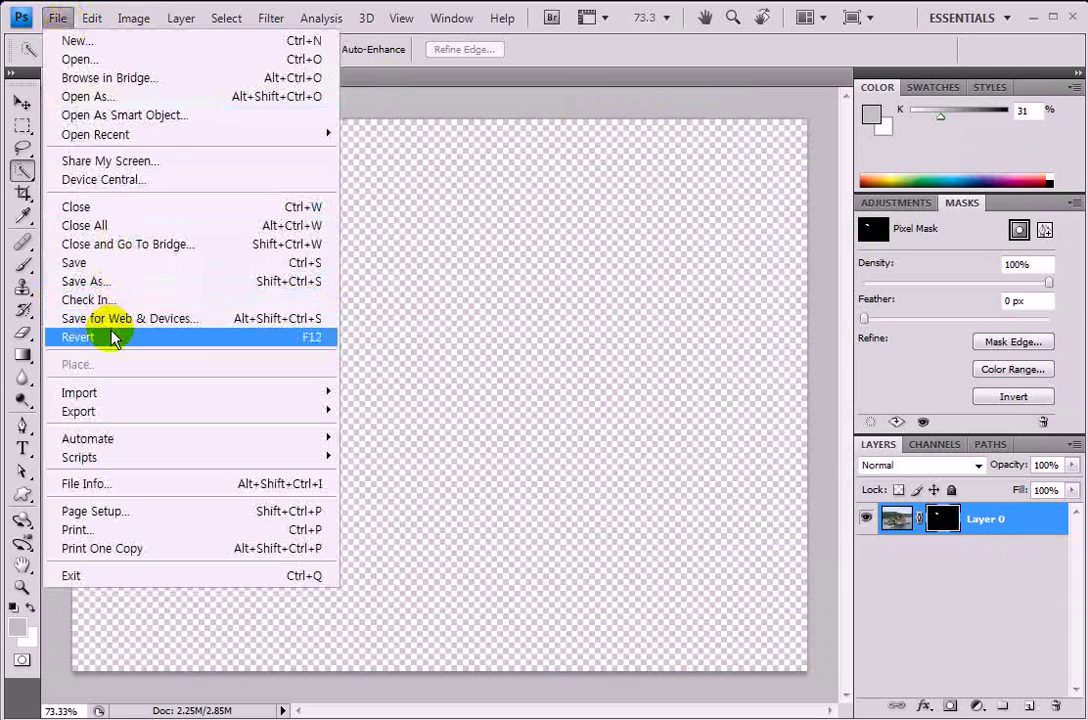
{"action": "left_click", "coordinate": [113, 335]}
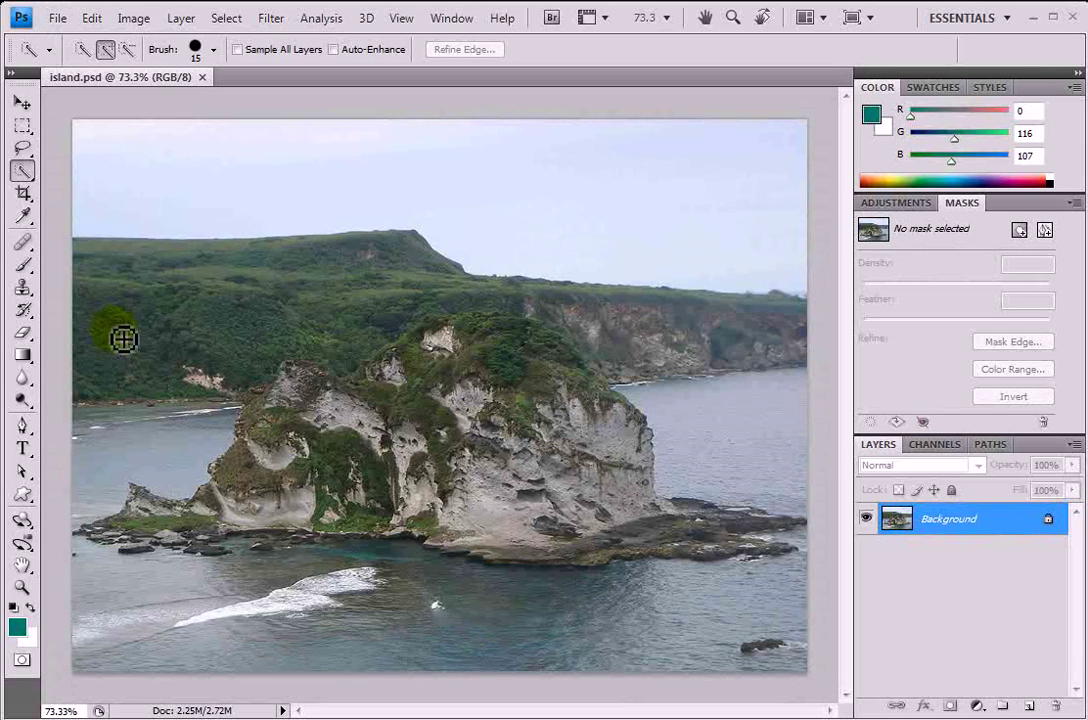
Quick-select the water left of the island and the upper-right water, shrinking the brush
{"action": "left_click", "coordinate": [22, 174]}
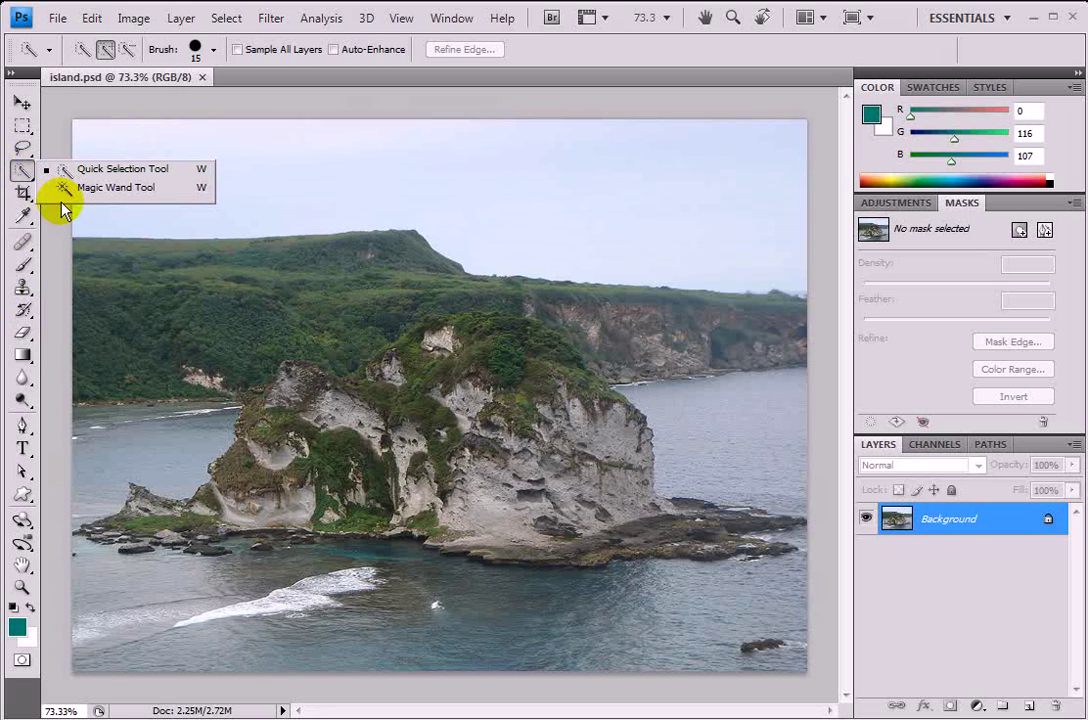
{"action": "mouse_move", "coordinate": [158, 481]}
{"action": "left_mouse_down"}
{"action": "mouse_move", "coordinate": [112, 444]}
{"action": "mouse_move", "coordinate": [278, 595]}
{"action": "mouse_move", "coordinate": [578, 648]}
{"action": "mouse_move", "coordinate": [397, 622]}
{"action": "mouse_move", "coordinate": [804, 620]}
{"action": "left_mouse_up"}
{"action": "key", "text": "["}
{"action": "mouse_move", "coordinate": [753, 418]}
{"action": "left_mouse_down"}
{"action": "mouse_move", "coordinate": [777, 418]}
{"action": "mouse_move", "coordinate": [782, 525]}
{"action": "mouse_move", "coordinate": [805, 549]}
{"action": "left_mouse_up"}
{"action": "key", "text": "["}
Subtract the right shoreline and lower-right rocks, then add back water around the rock tip
{"action": "left_click", "coordinate": [127, 49]}
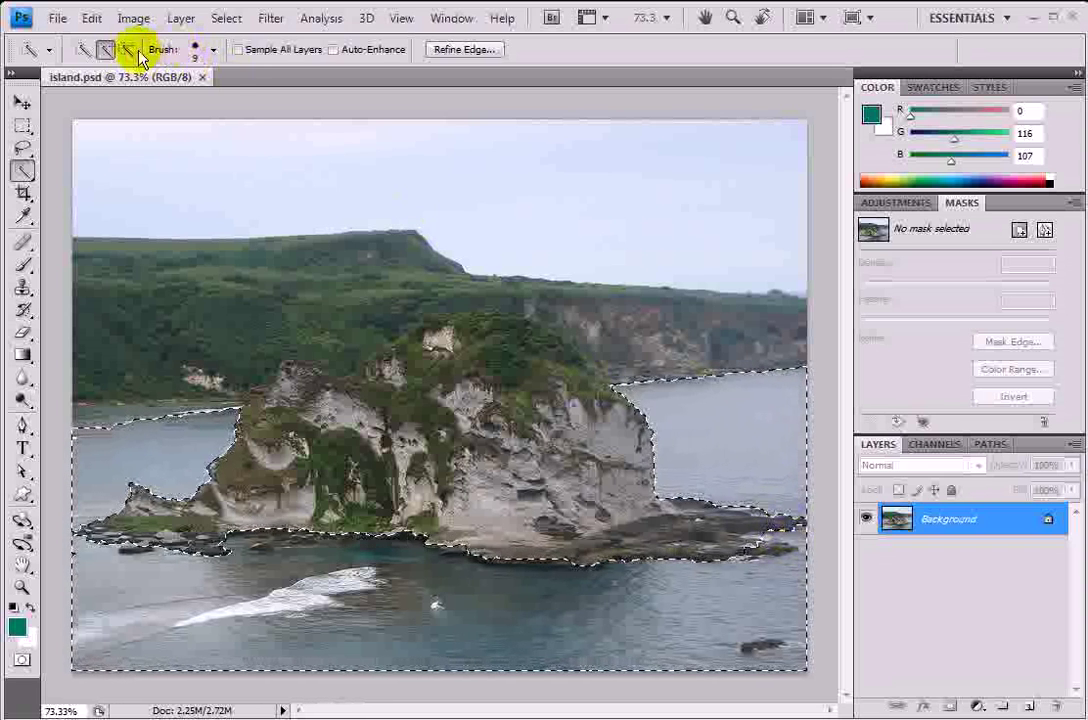
{"action": "left_click_drag", "start_coordinate": [748, 548], "coordinate": [760, 546]}
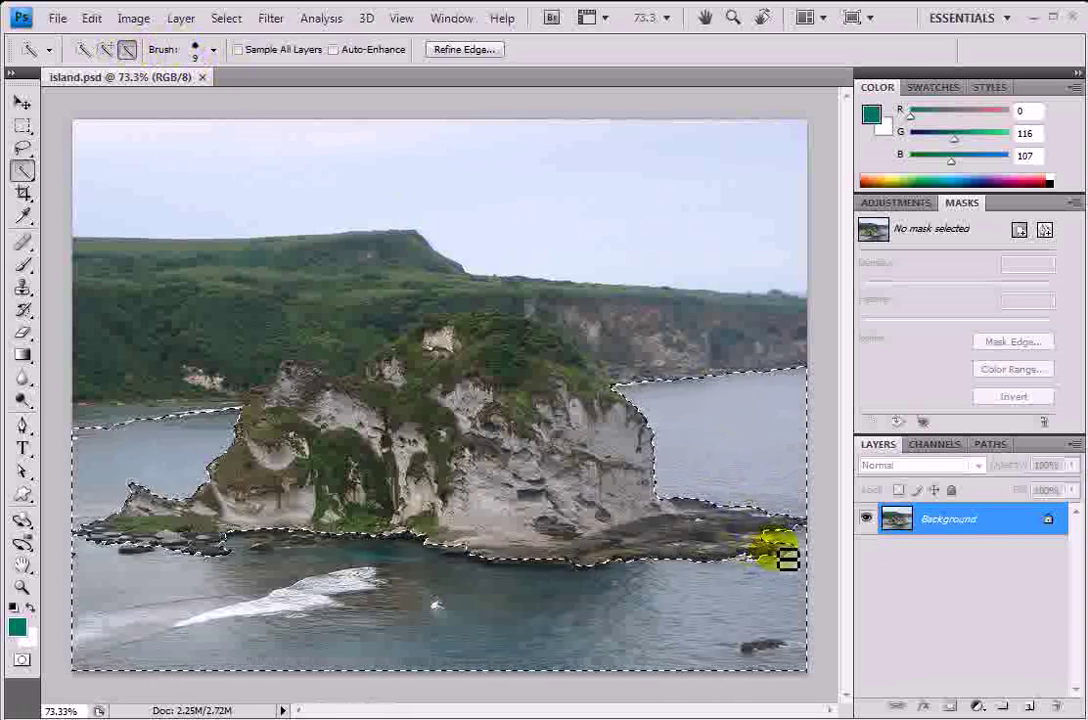
{"action": "left_click", "coordinate": [760, 646]}
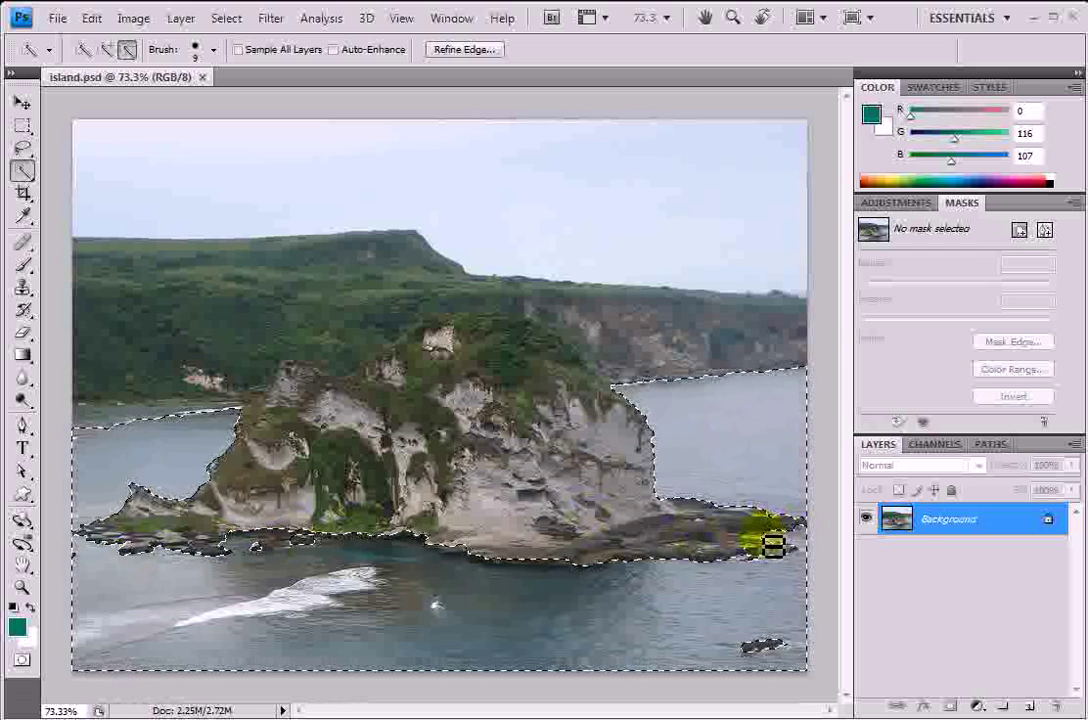
{"action": "left_click", "coordinate": [105, 49]}
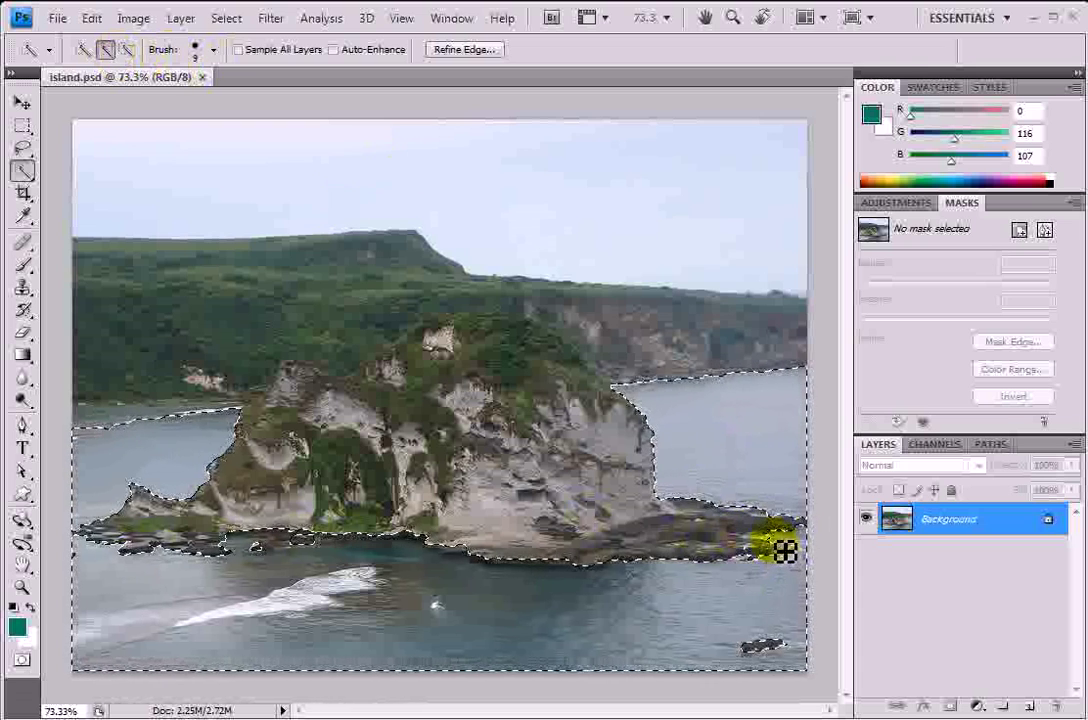
{"action": "left_click_drag", "start_coordinate": [758, 539], "coordinate": [816, 582]}
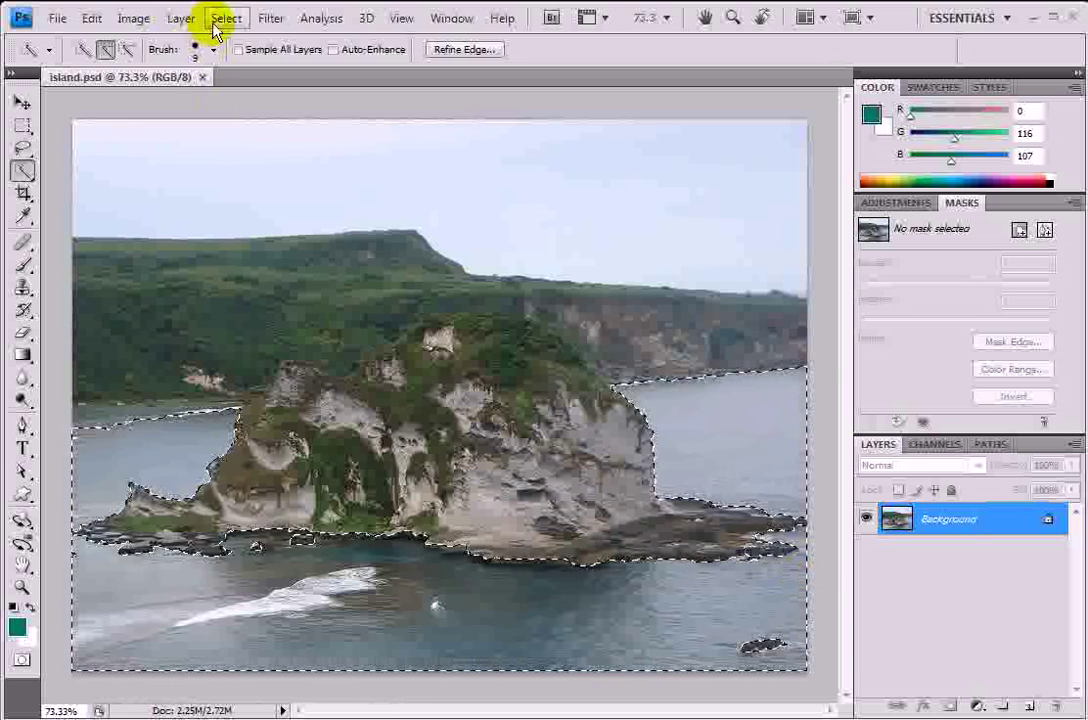
In Refine Edge for the water selection, try the outline, overlay, black and white previews
{"action": "left_click", "coordinate": [222, 18]}
{"action": "left_click", "coordinate": [262, 214]}
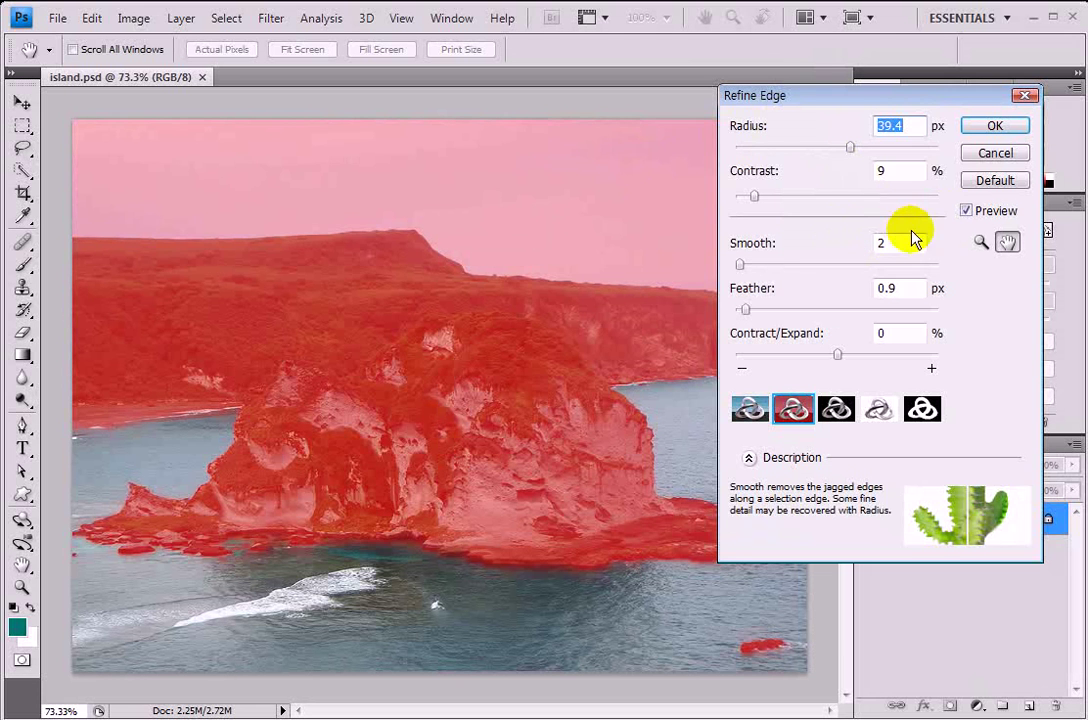
{"action": "left_click", "coordinate": [967, 211]}
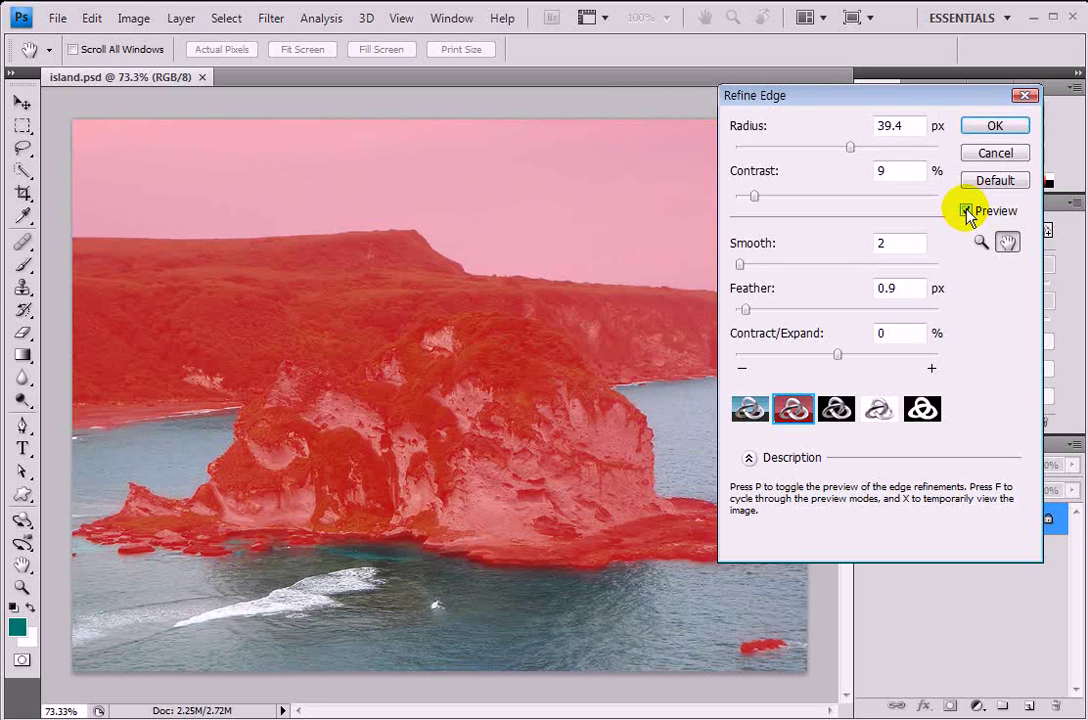
{"action": "left_click", "coordinate": [751, 411]}
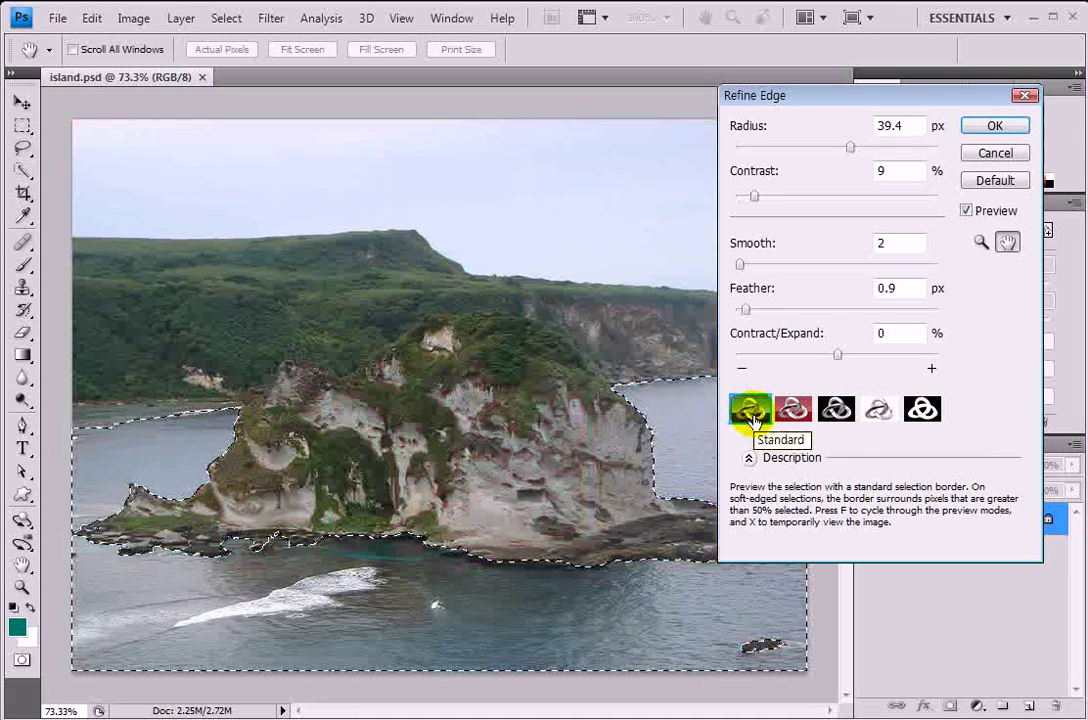
{"action": "left_click", "coordinate": [794, 411]}
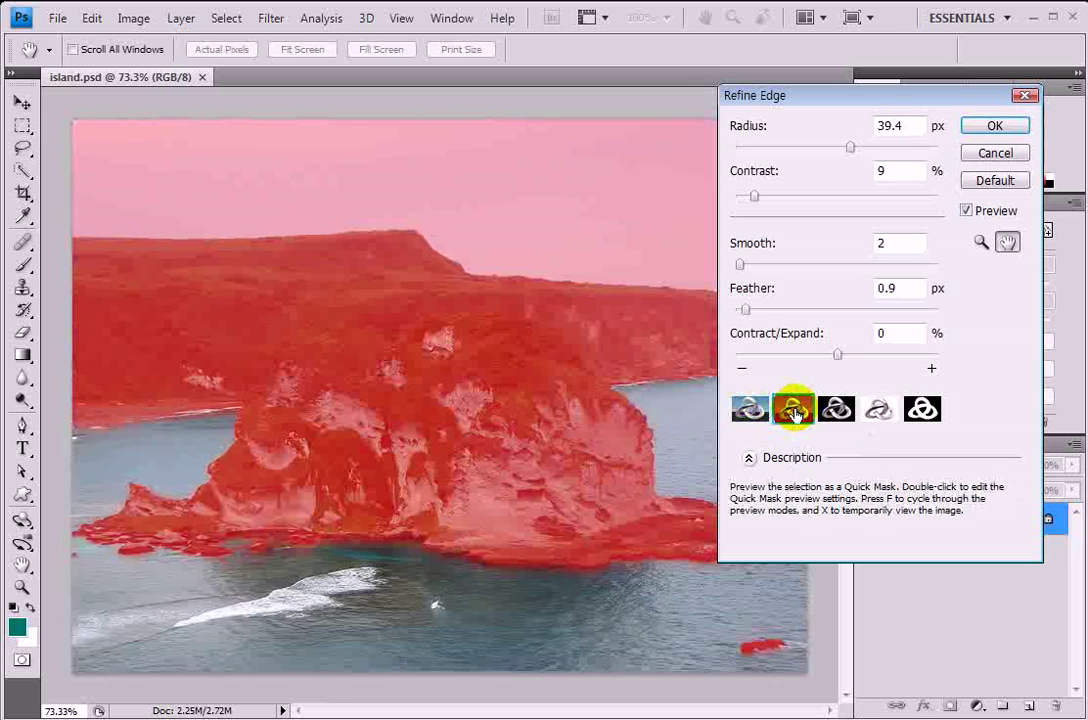
{"action": "left_click", "coordinate": [837, 411]}
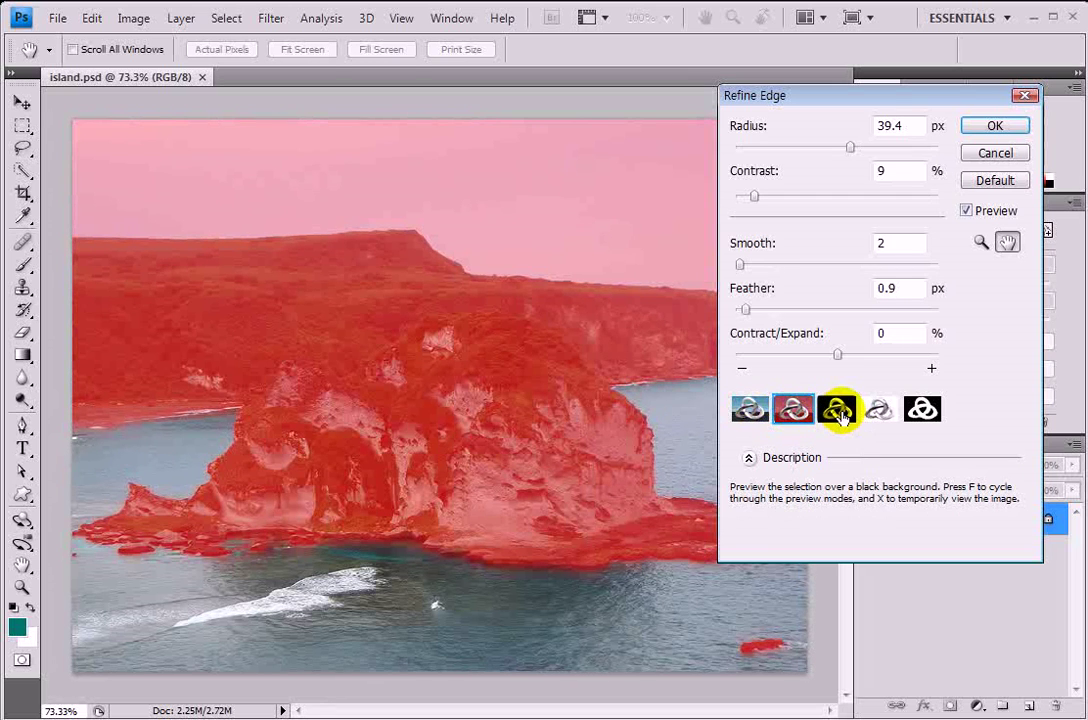
{"action": "left_click", "coordinate": [879, 411]}
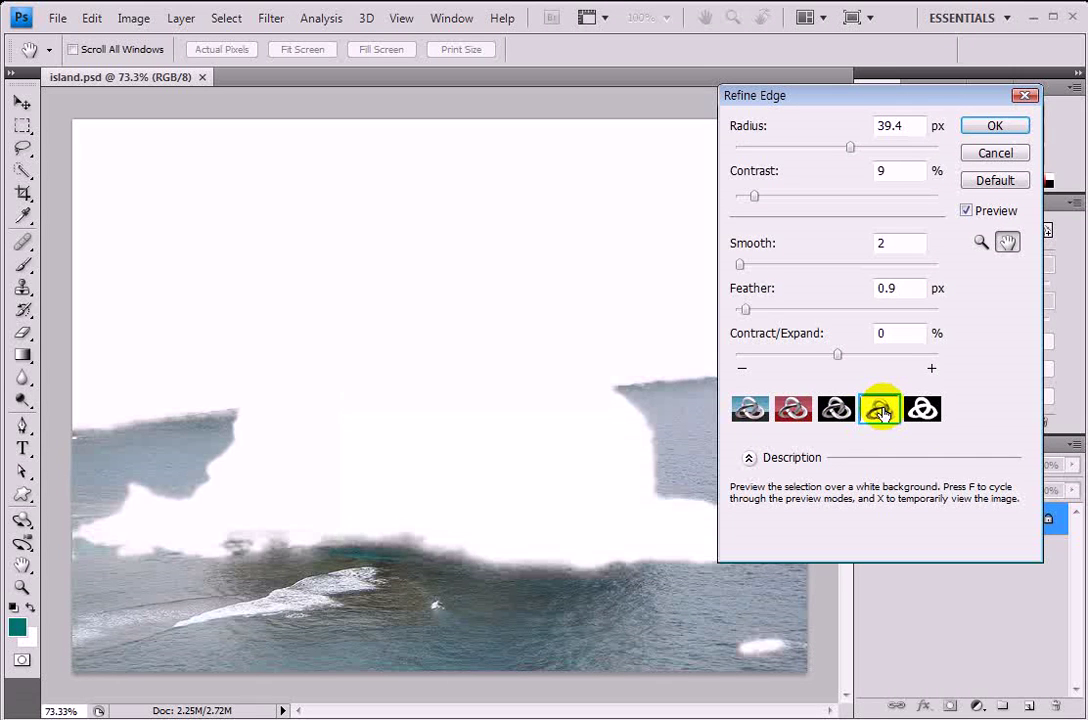
View the mask preview, cycle previews with F and X, ending on the red overlay
{"action": "left_click", "coordinate": [923, 410]}
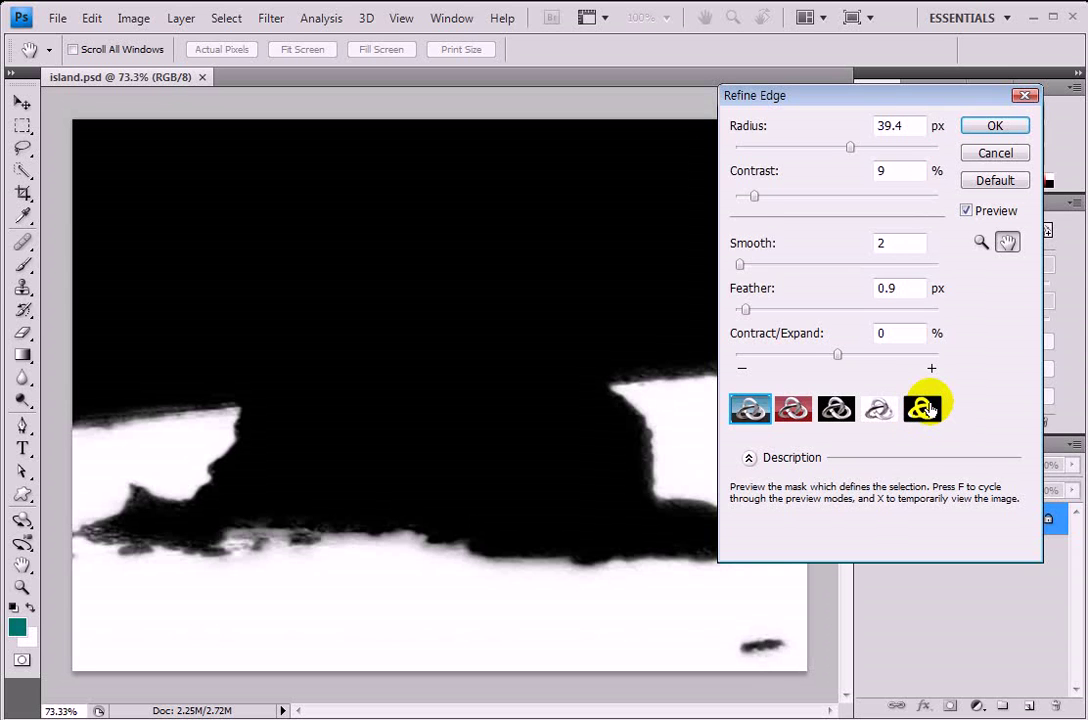
{"action": "key", "text": "f"}
{"action": "key", "text": "f"}
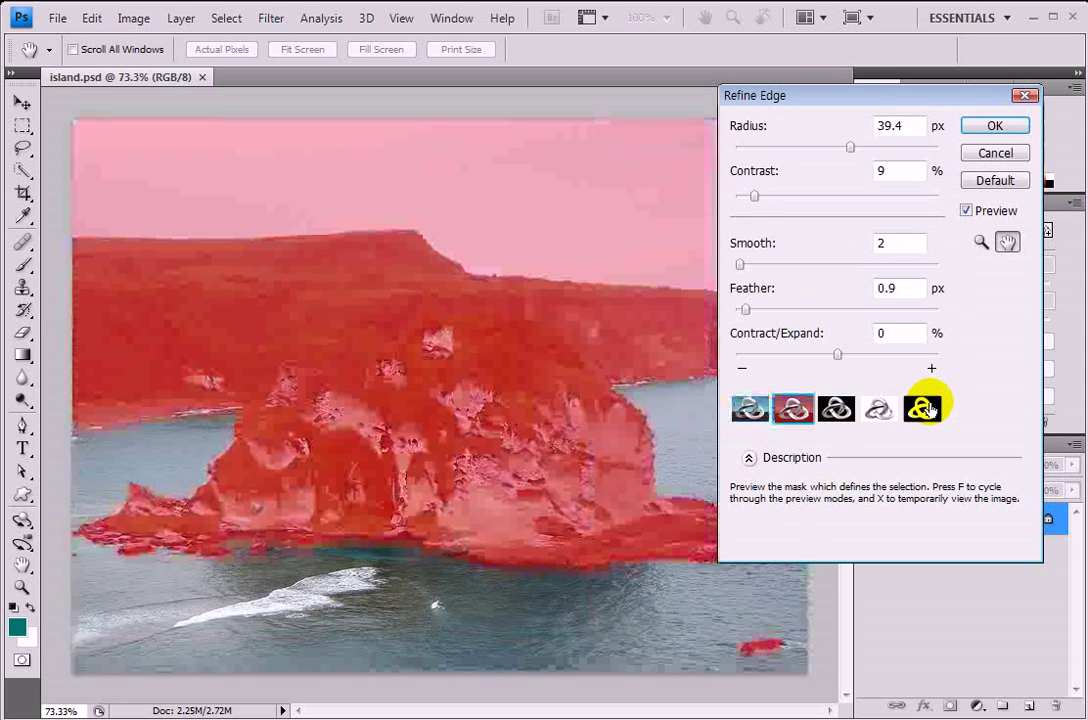
{"action": "key", "text": "f"}
{"action": "key", "text": "f"}
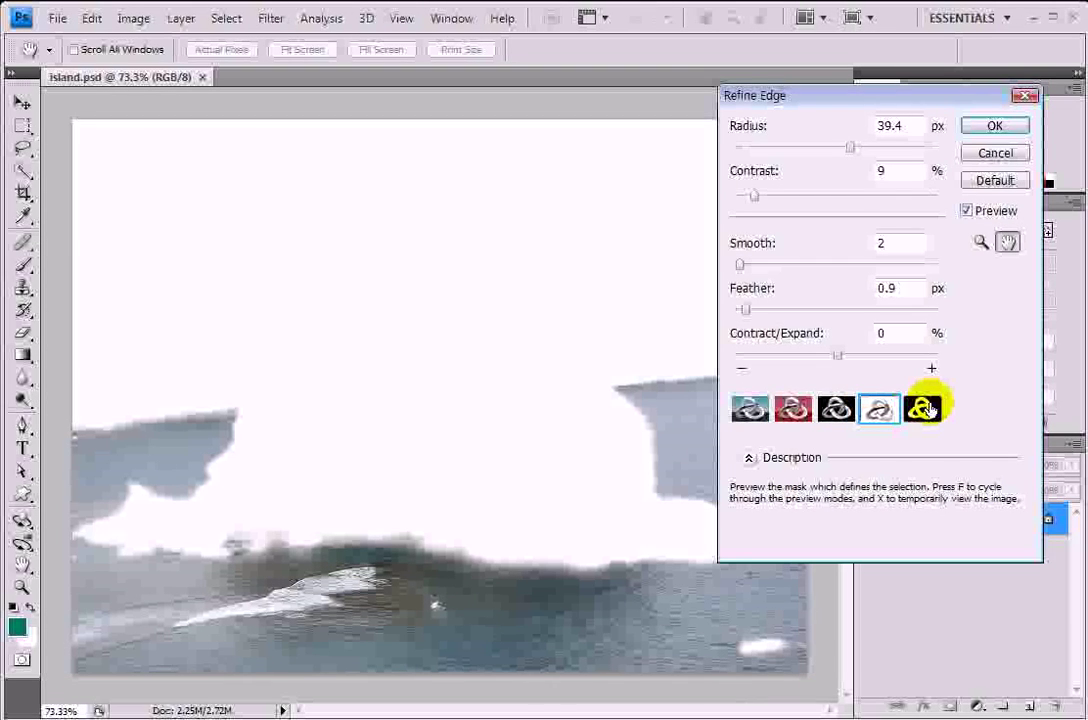
{"action": "key", "text": "x"}
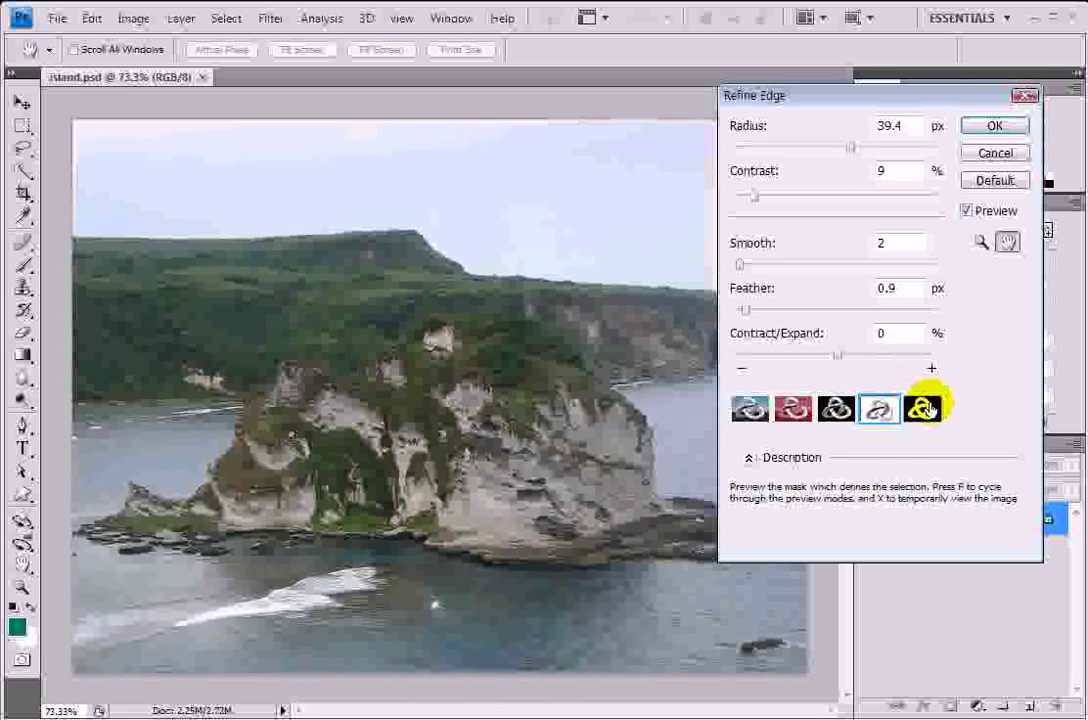
{"action": "key", "text": "x"}
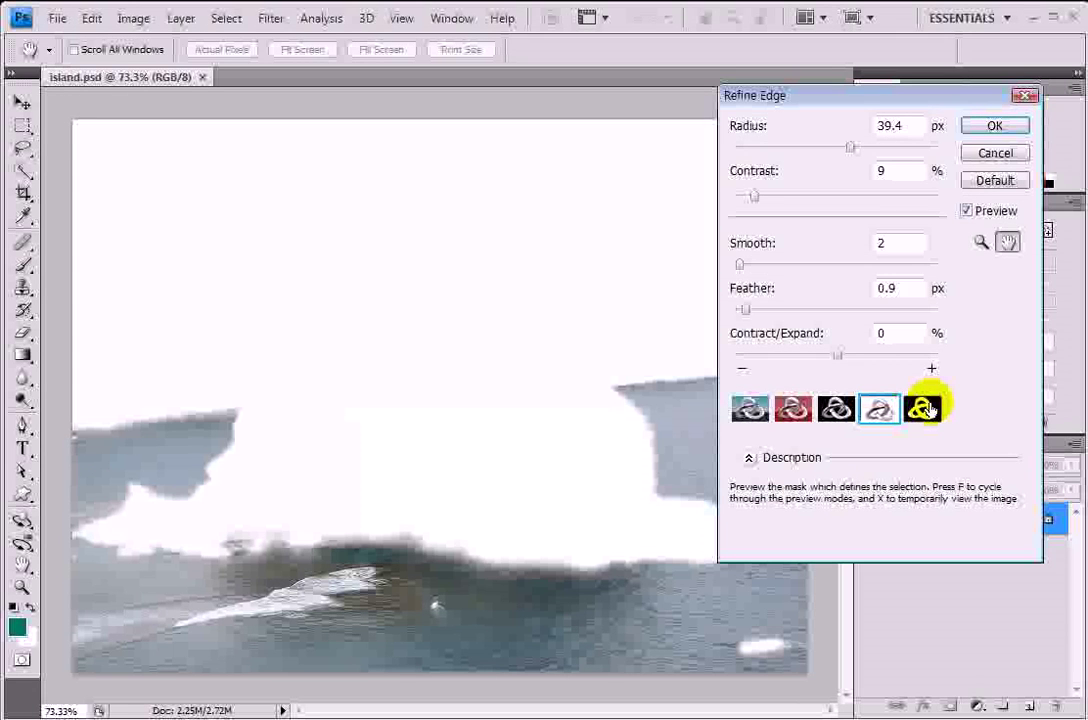
{"action": "left_click", "coordinate": [792, 407]}
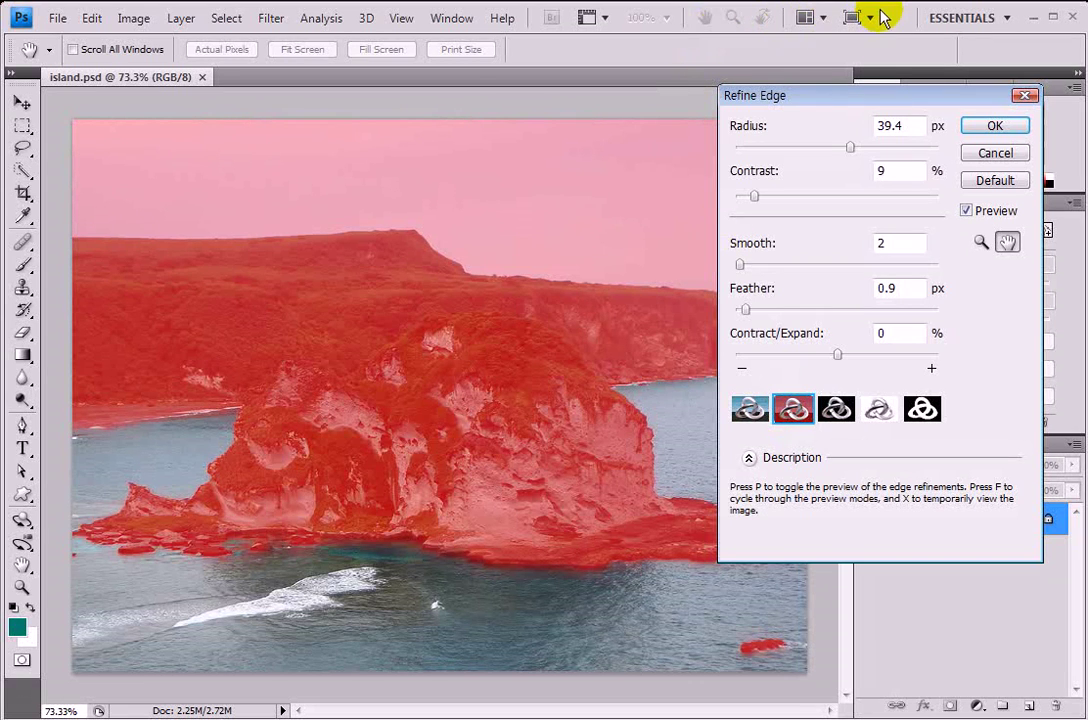
Set the Refine Edge sliders: Radius 47.4 px, Contrast 34% and Smooth 9
{"action": "mouse_move", "coordinate": [850, 148]}
{"action": "left_mouse_down"}
{"action": "mouse_move", "coordinate": [838, 149]}
{"action": "mouse_move", "coordinate": [858, 152]}
{"action": "left_mouse_up"}
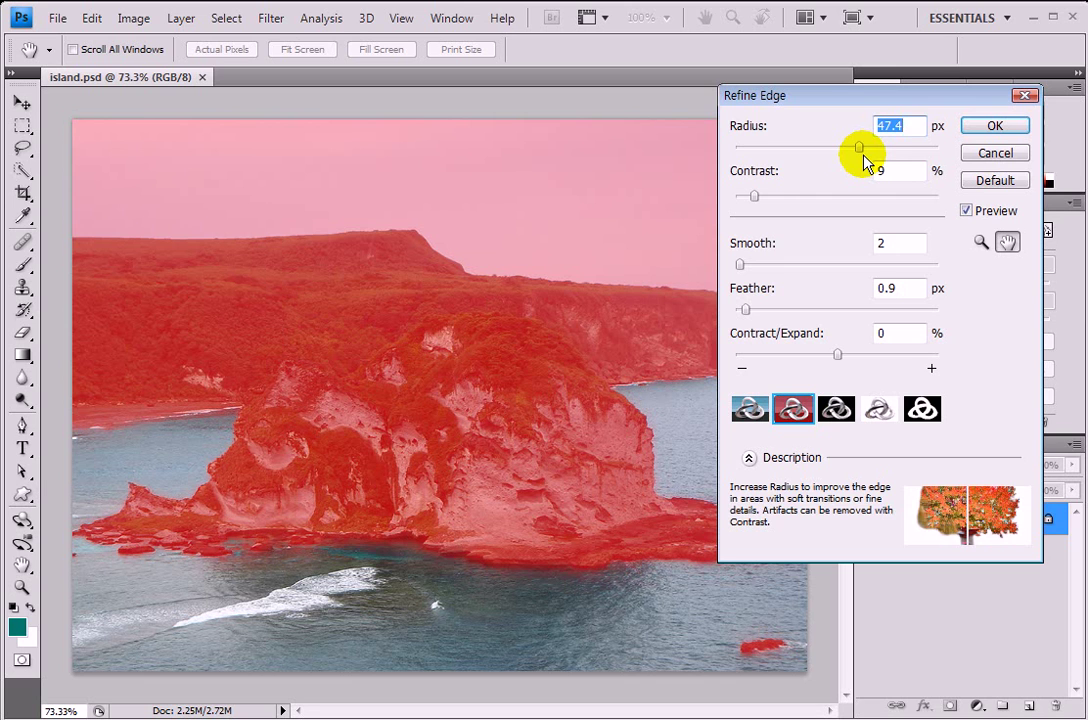
{"action": "left_click_drag", "start_coordinate": [756, 196], "coordinate": [764, 196]}
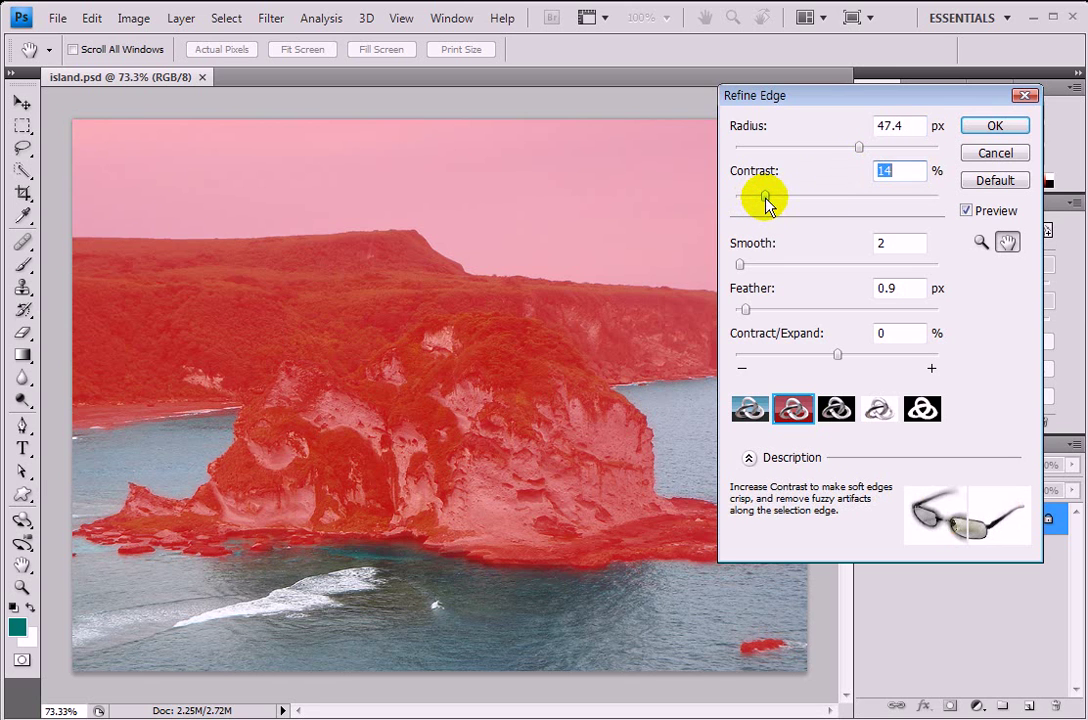
{"action": "left_click_drag", "start_coordinate": [766, 198], "coordinate": [806, 206]}
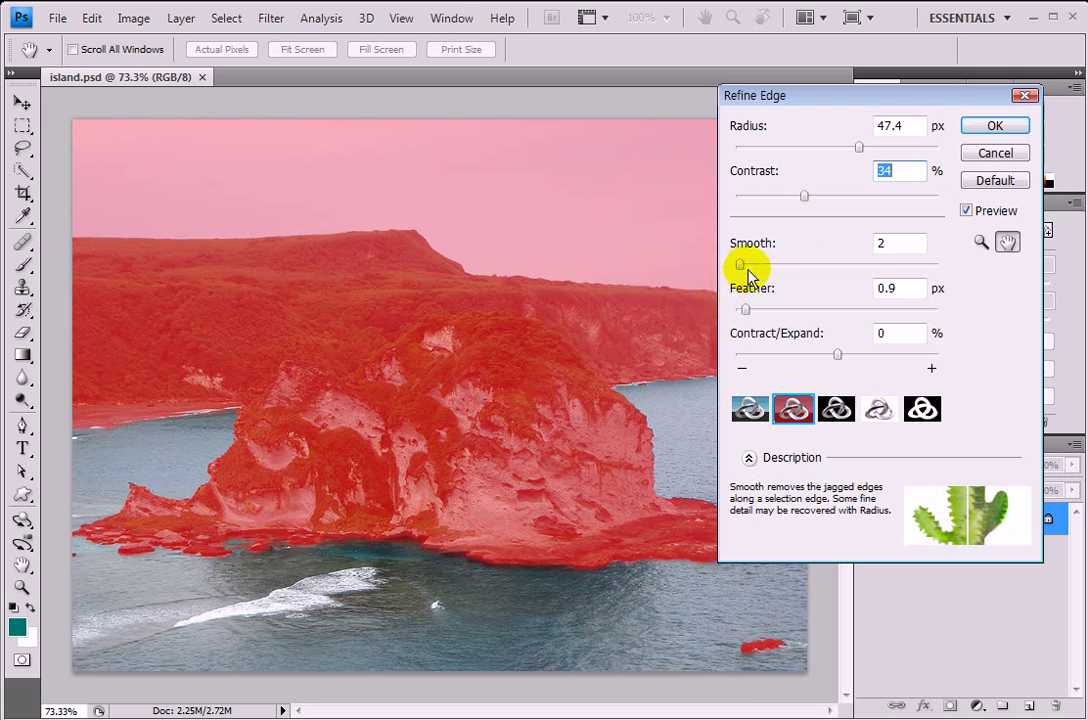
{"action": "left_click_drag", "start_coordinate": [740, 265], "coordinate": [754, 265]}
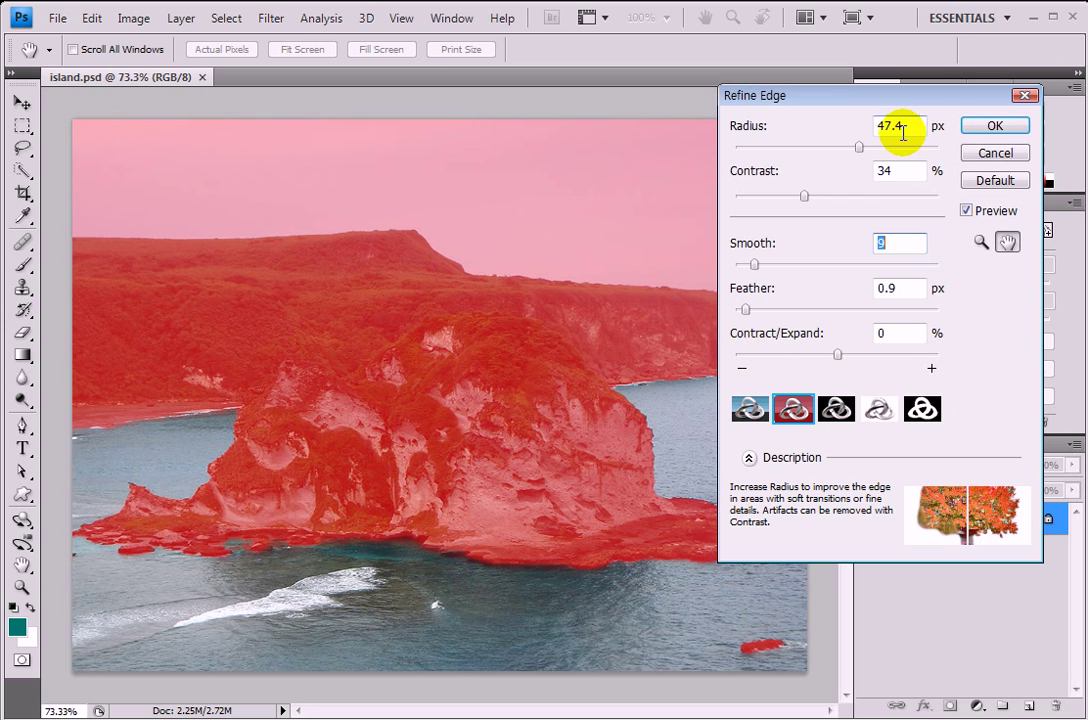
Enter Radius 33 px, Contrast 9 and Smooth 2 in Refine Edge
{"action": "left_click_drag", "start_coordinate": [860, 147], "coordinate": [842, 149]}
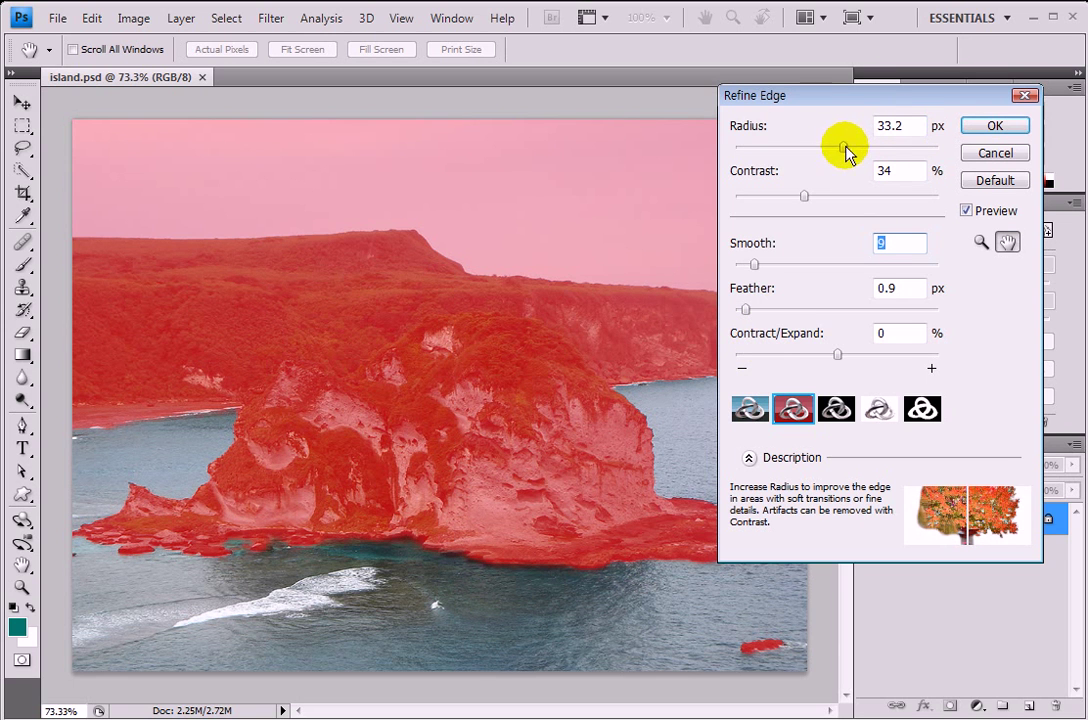
{"action": "double_click", "coordinate": [890, 126]}
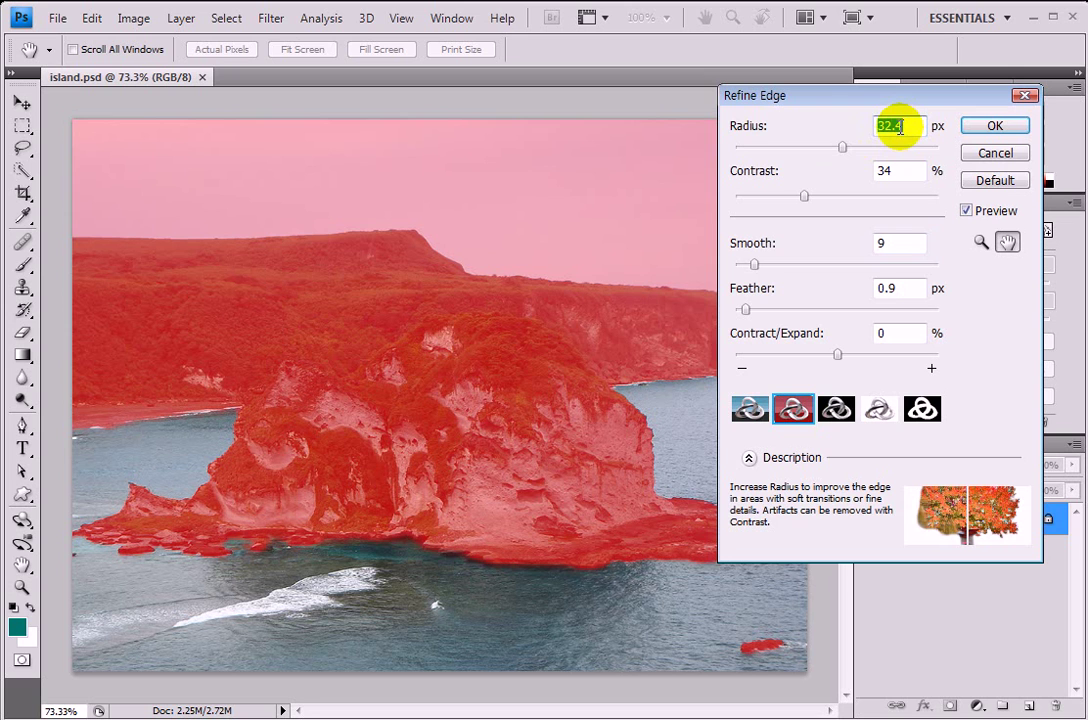
{"action": "type", "text": "33"}
{"action": "key", "text": "Tab"}
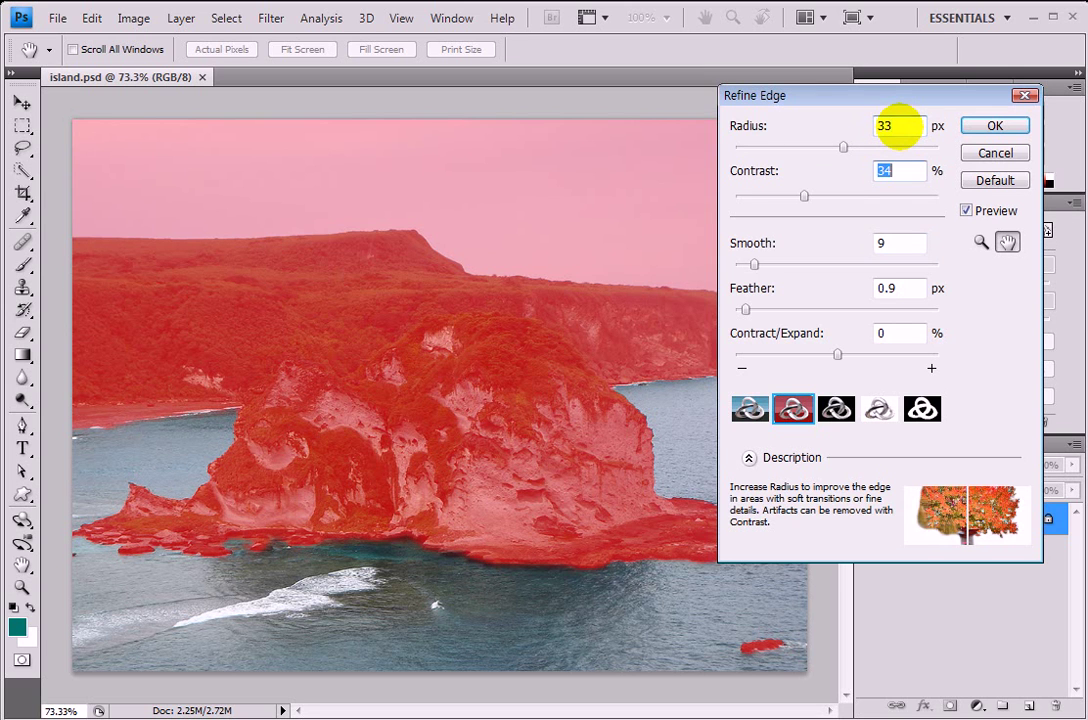
{"action": "type", "text": "9"}
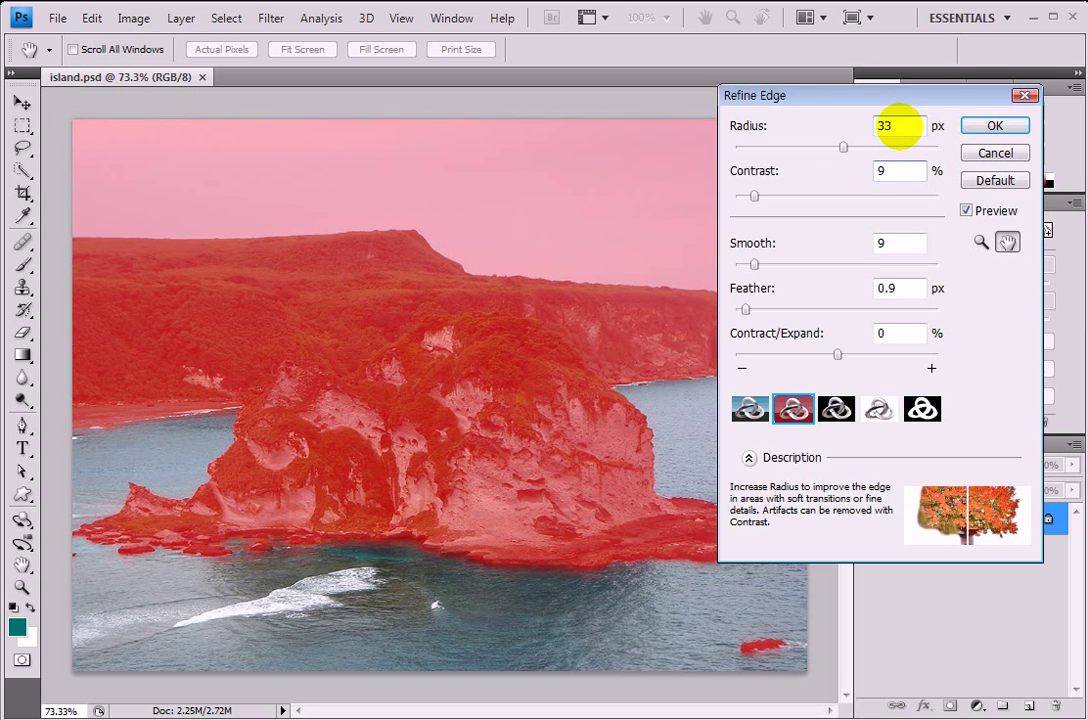
{"action": "key", "text": "Tab"}
{"action": "type", "text": "2"}
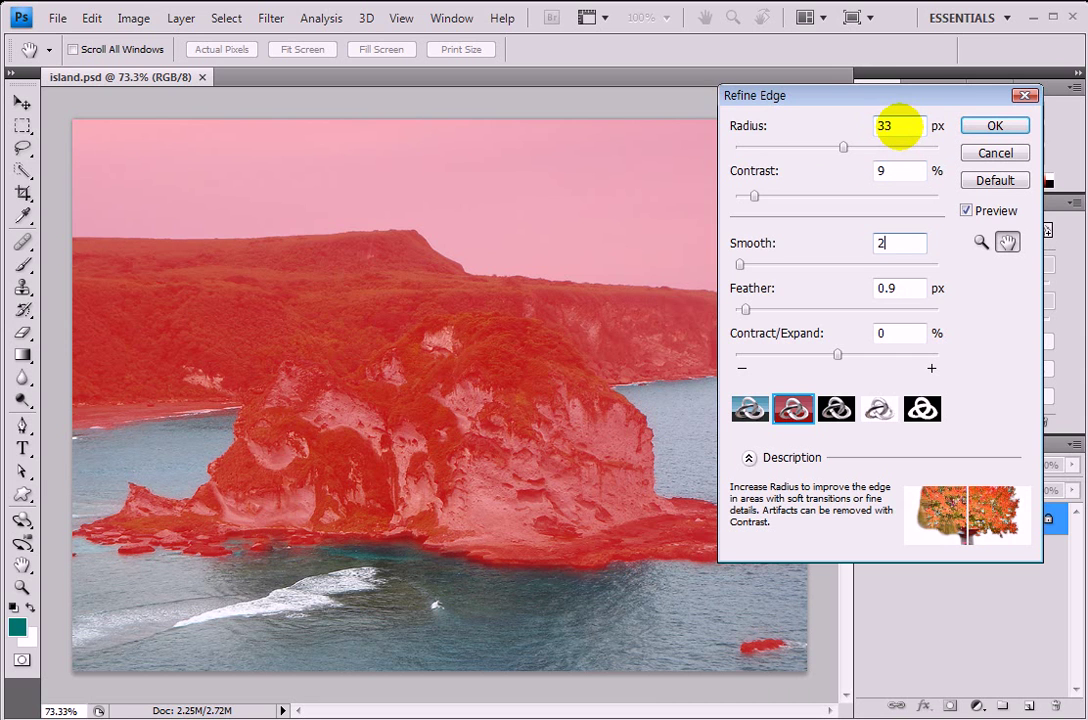
Set Feather to 2 px and Contract/Expand to +2%, then apply the refinement
{"action": "double_click", "coordinate": [898, 289]}
{"action": "type", "text": "2"}
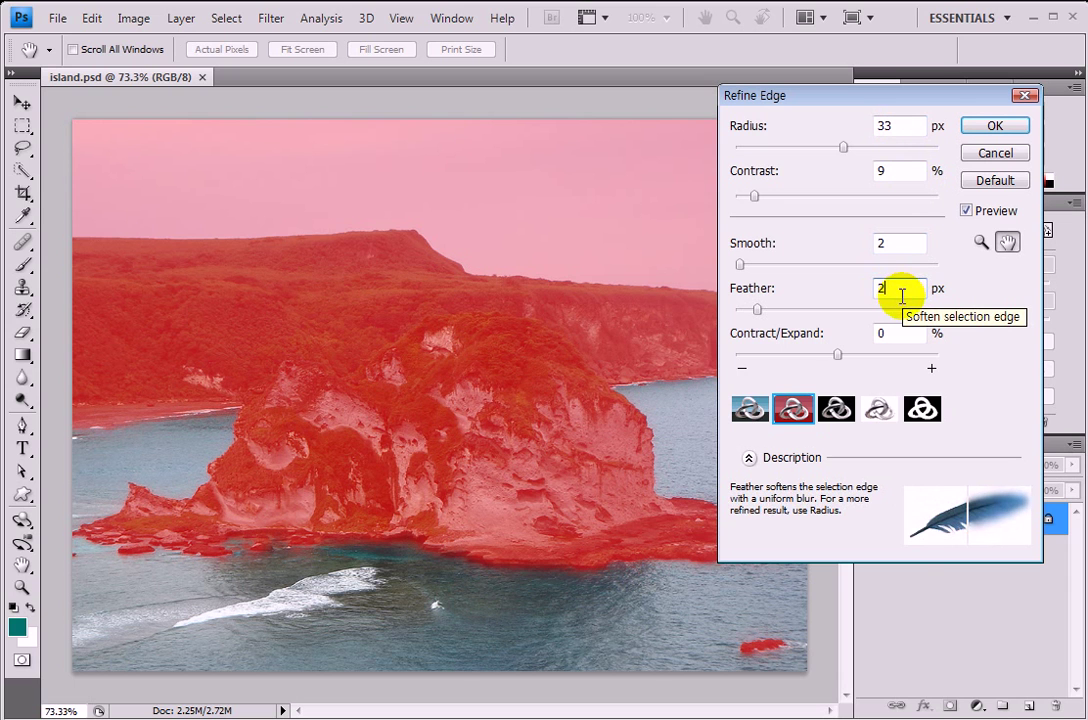
{"action": "left_click_drag", "start_coordinate": [838, 356], "coordinate": [840, 356]}
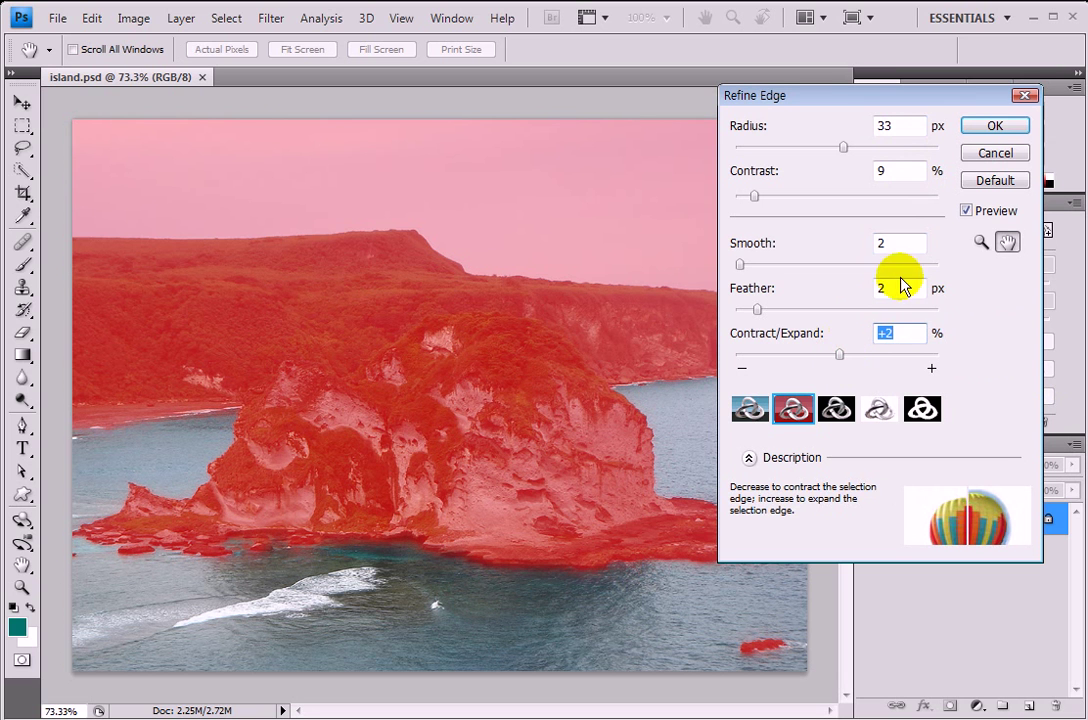
{"action": "left_click", "coordinate": [995, 128]}
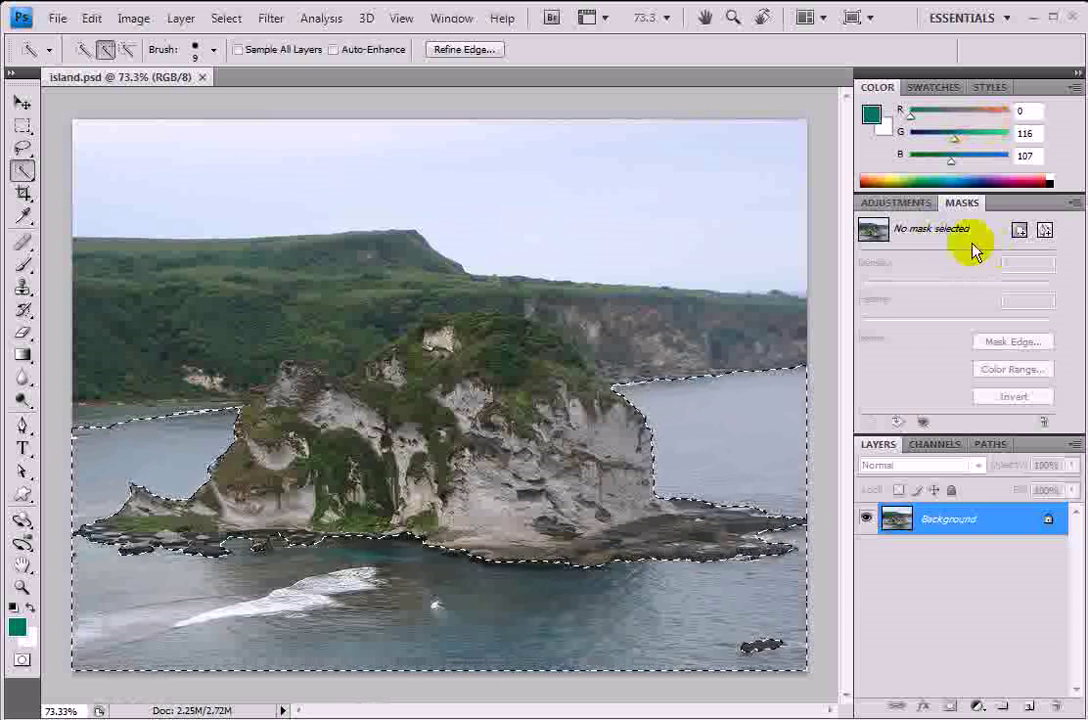
Add a Hue/Saturation adjustment layer for the water selection and set Hue to -39
{"action": "left_click", "coordinate": [915, 205]}
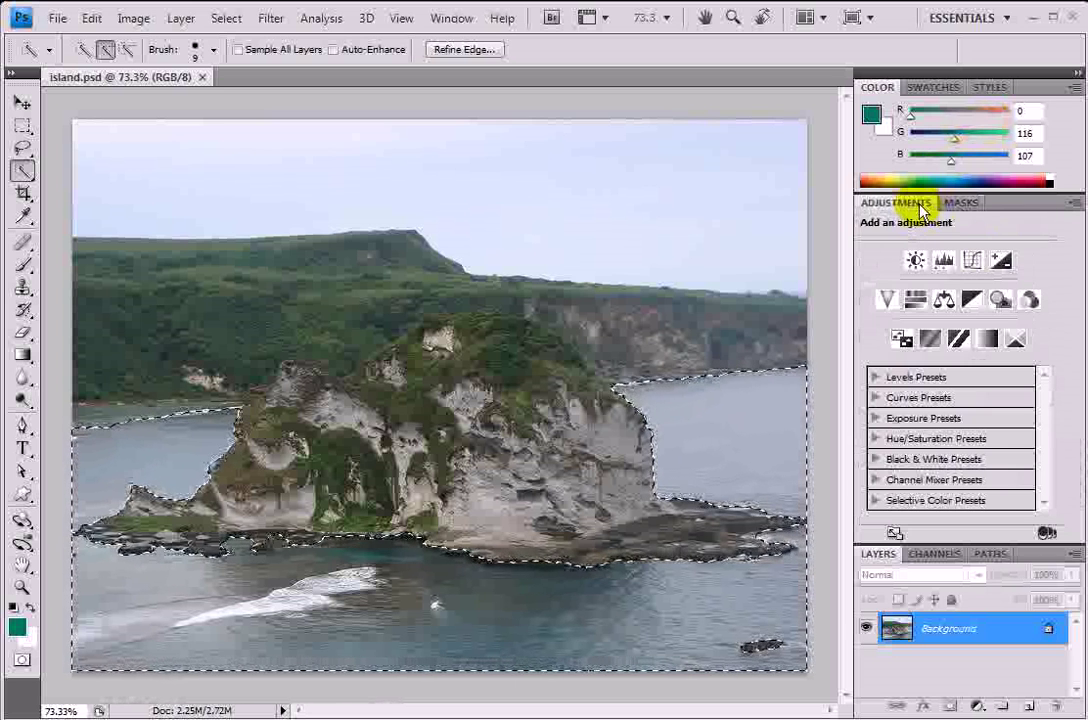
{"action": "left_click", "coordinate": [915, 305]}
{"action": "left_click_drag", "start_coordinate": [959, 316], "coordinate": [924, 313]}
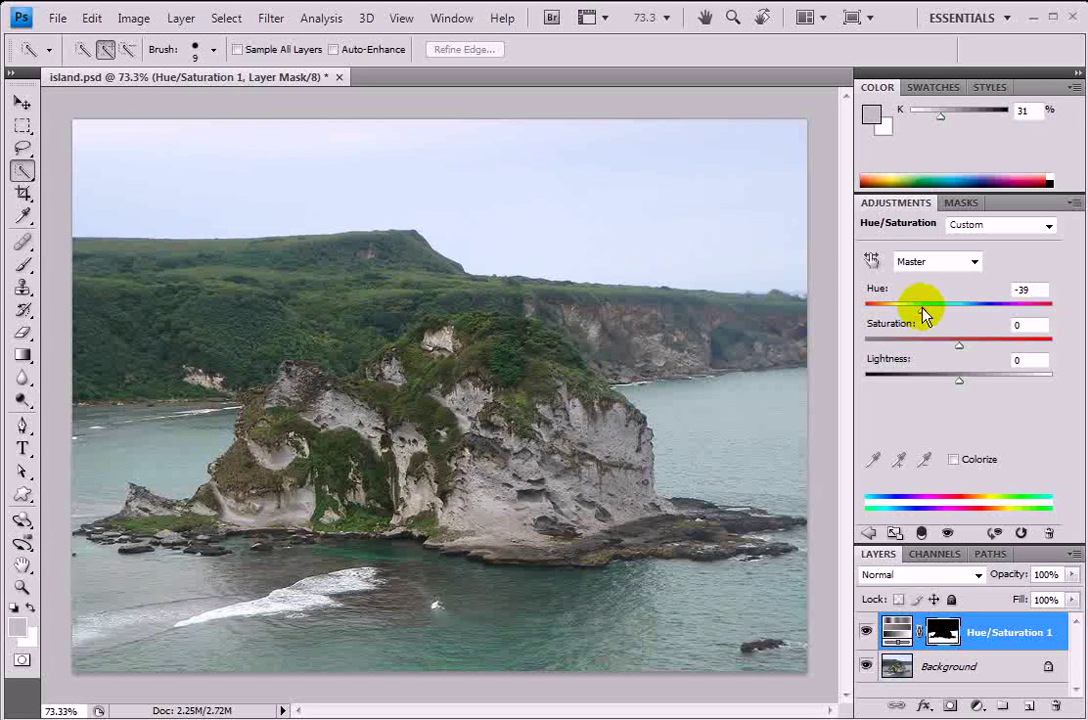
Set Saturation to +48 and toggle the adjustment layer's visibility to compare before and after
{"action": "left_click_drag", "start_coordinate": [959, 346], "coordinate": [997, 350]}
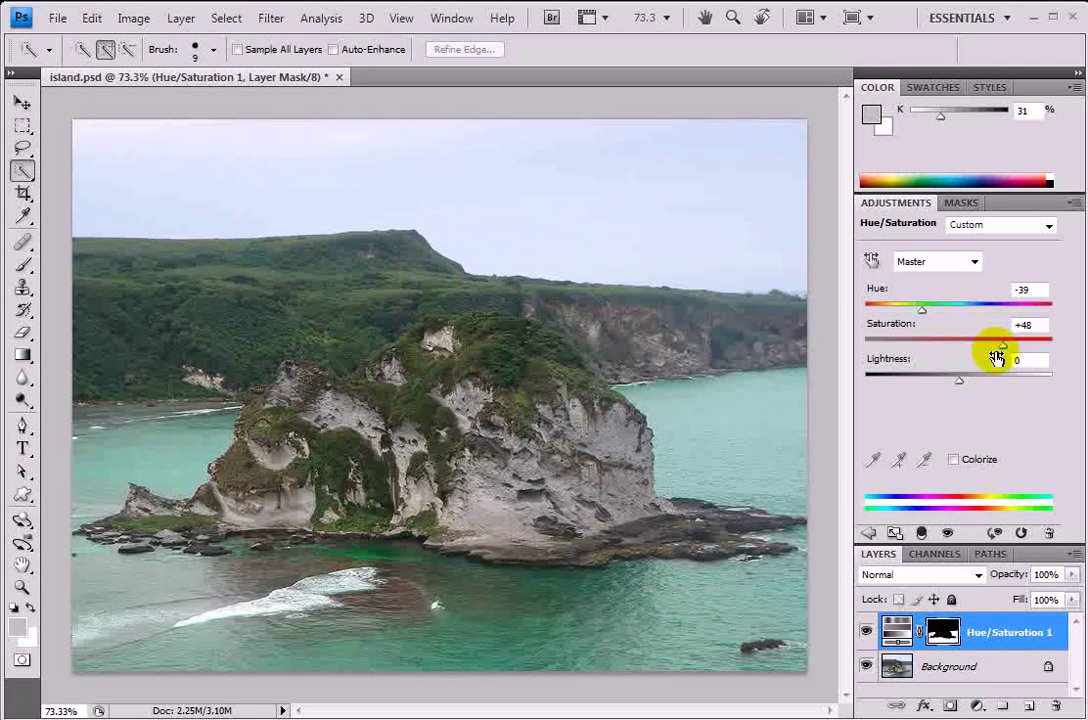
{"action": "left_click", "coordinate": [866, 634]}
{"action": "left_click", "coordinate": [865, 638]}
{"action": "left_click", "coordinate": [865, 638]}
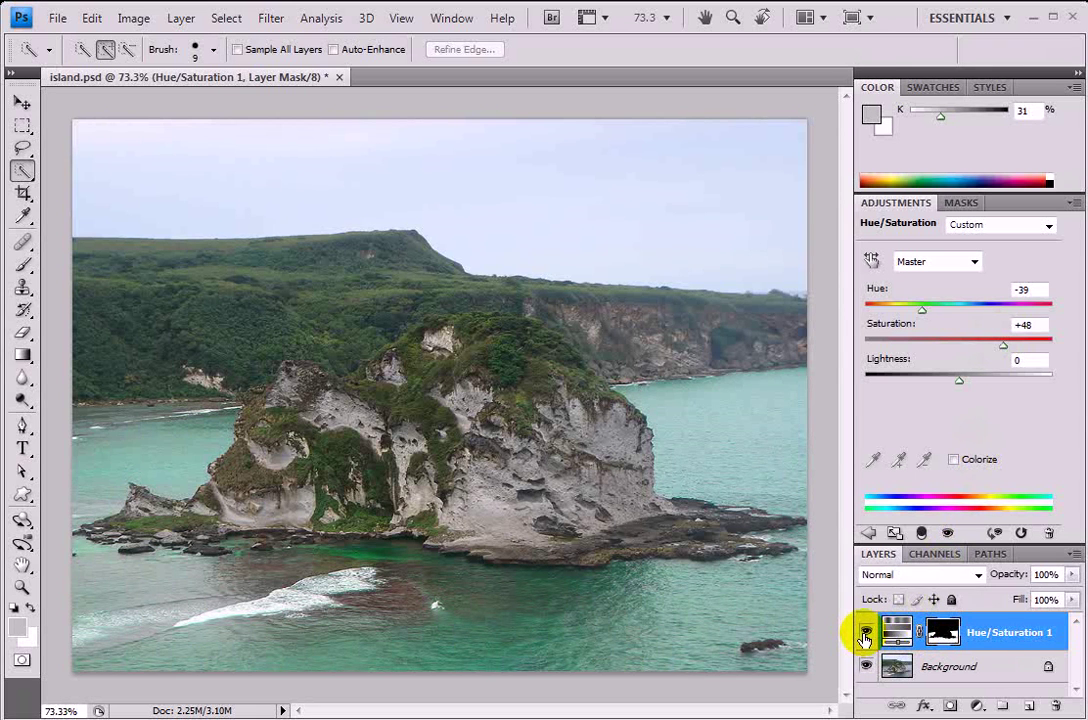
{"action": "mouse_move", "coordinate": [668, 498]}
{"action": "left_mouse_down"}
{"action": "mouse_move", "coordinate": [637, 418]}
{"action": "mouse_move", "coordinate": [651, 395]}
{"action": "left_mouse_up"}
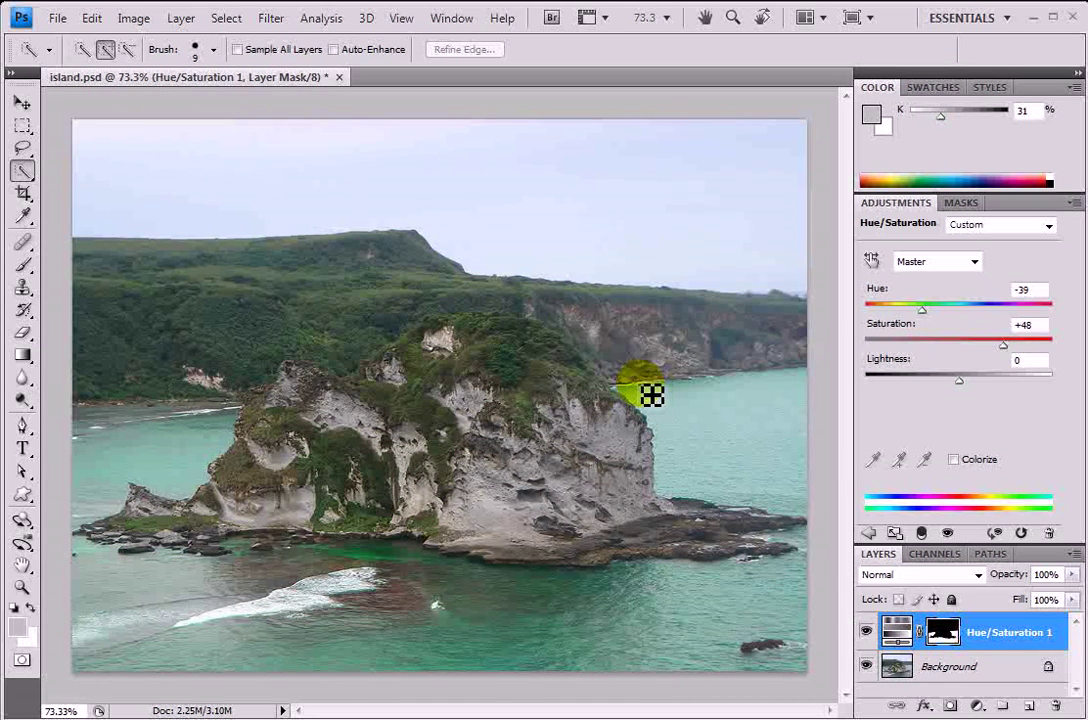
{"action": "left_click", "coordinate": [945, 556]}
{"action": "scroll", "coordinate": [972, 651], "scroll_direction": "down", "scroll_amount": 1}
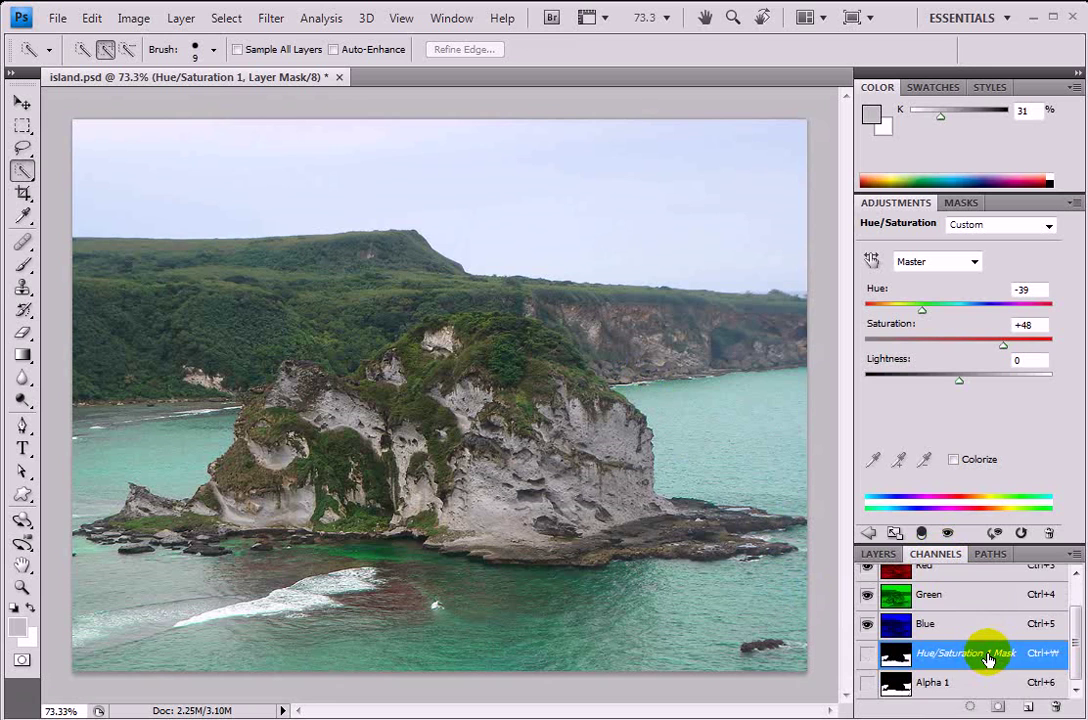
{"action": "scroll", "coordinate": [988, 658], "scroll_direction": "up", "scroll_amount": 1}
{"action": "left_click", "coordinate": [880, 556]}
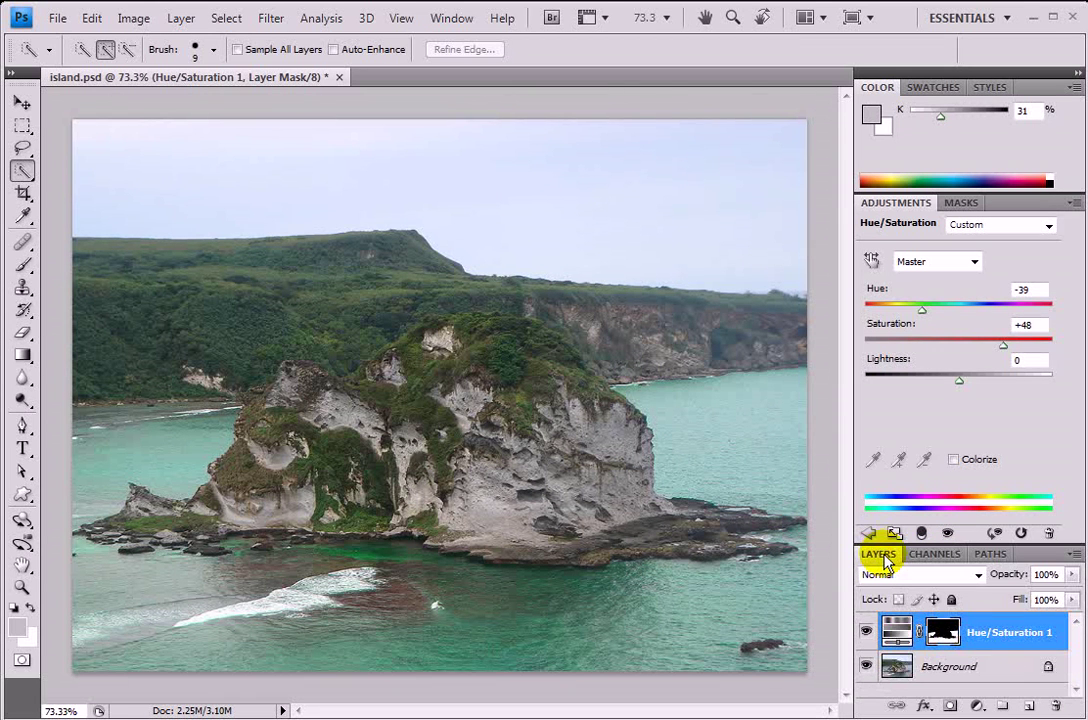
{"action": "left_click", "coordinate": [962, 203]}
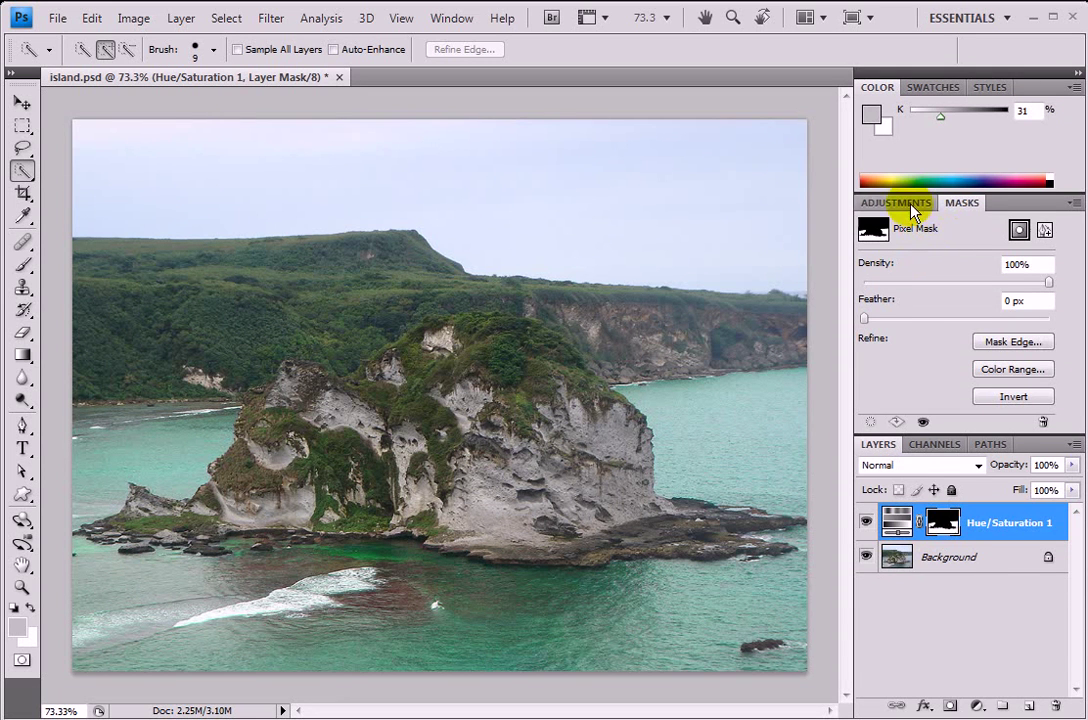
{"action": "left_click", "coordinate": [908, 205]}
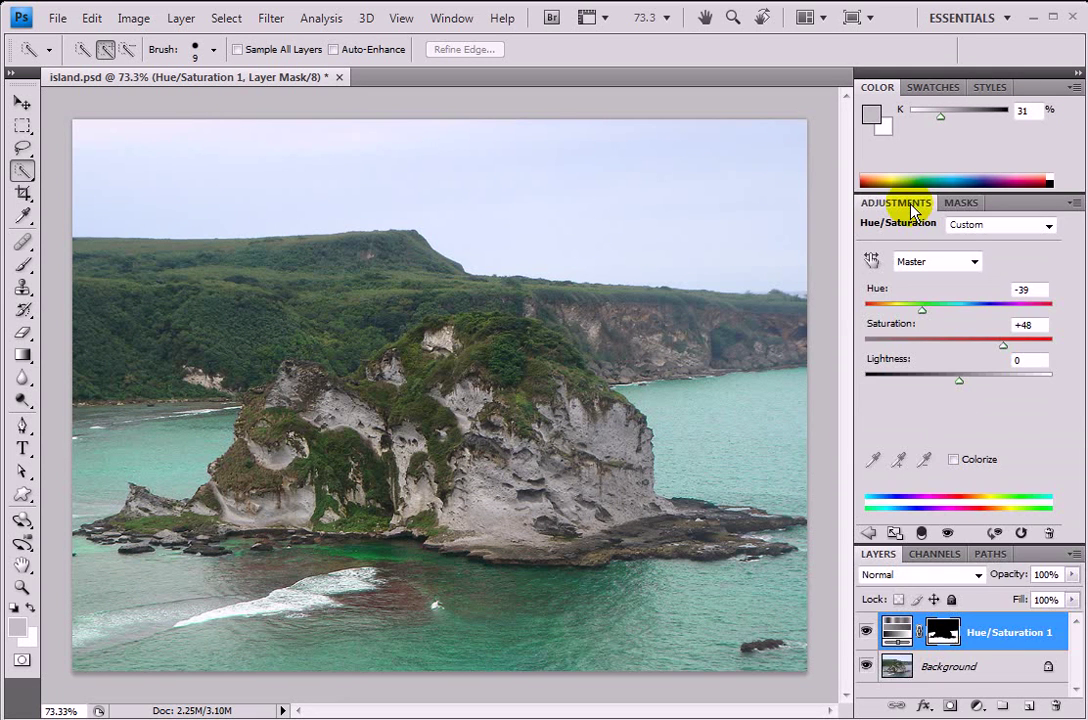